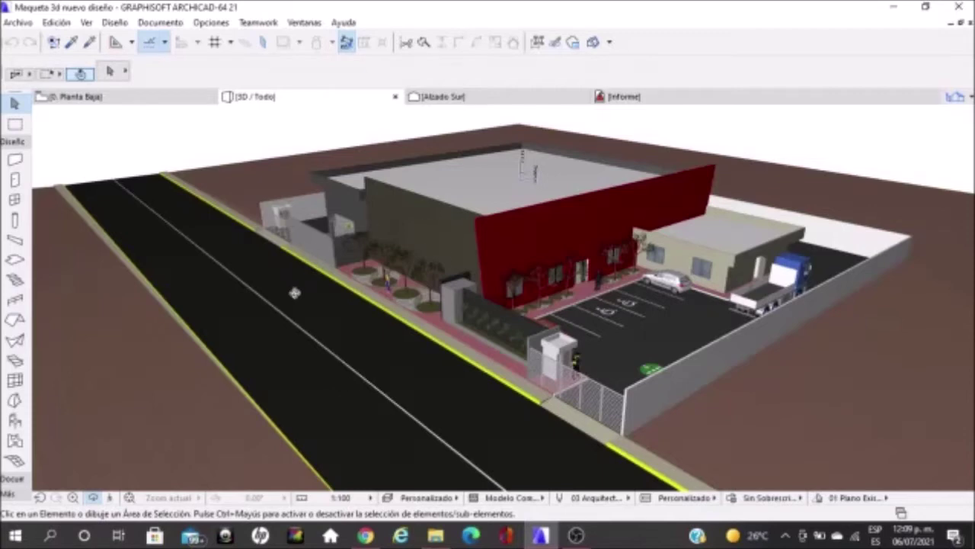
# - Orbit the model around to face its street frontage
pyautogui.keyDown('shift'); pyautogui.moveTo(379, 311); pyautogui.dragTo(601, 286, button='middle'); pyautogui.keyUp('shift')
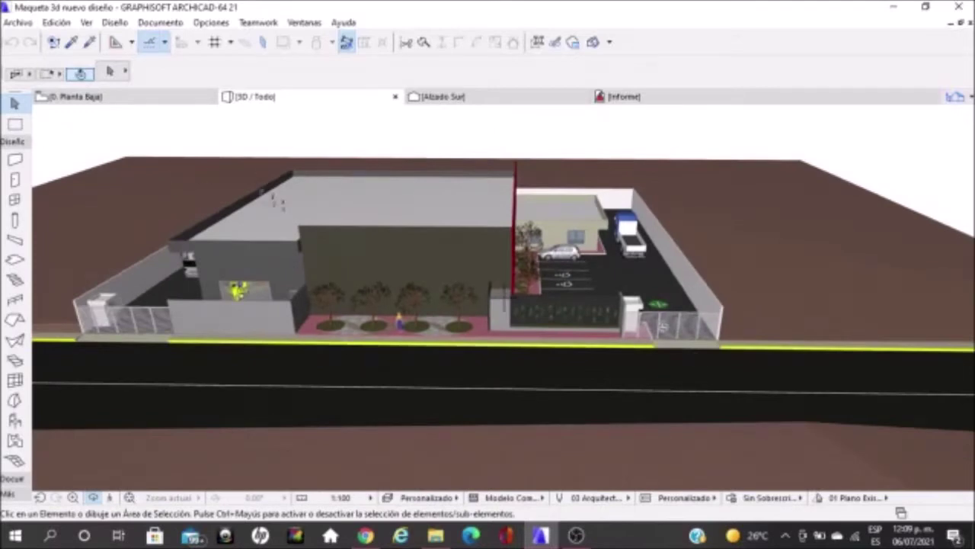
pyautogui.keyDown('shift'); pyautogui.moveTo(713, 306); pyautogui.dragTo(664, 317, button='middle'); pyautogui.keyUp('shift')
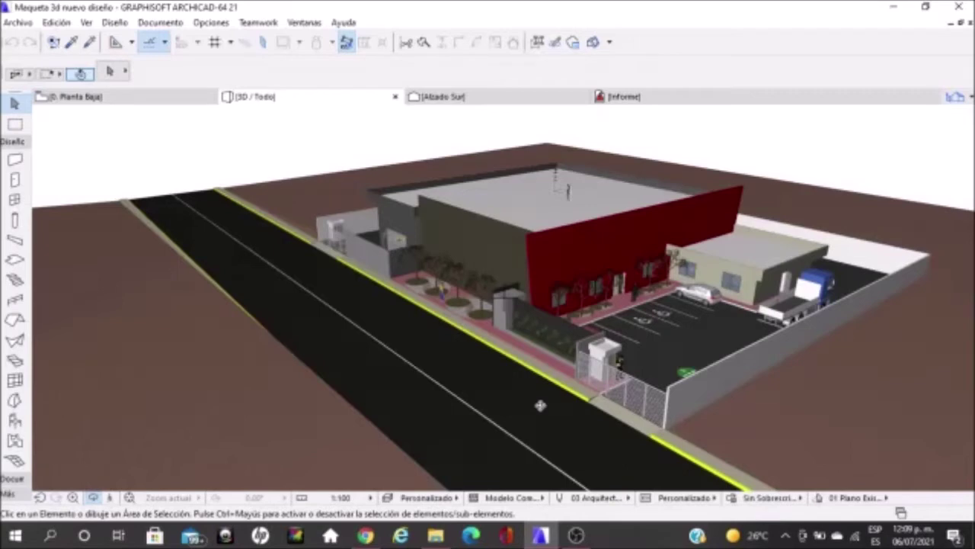
pyautogui.keyDown('shift'); pyautogui.moveTo(333, 297); pyautogui.dragTo(511, 307, button='middle'); pyautogui.keyUp('shift')
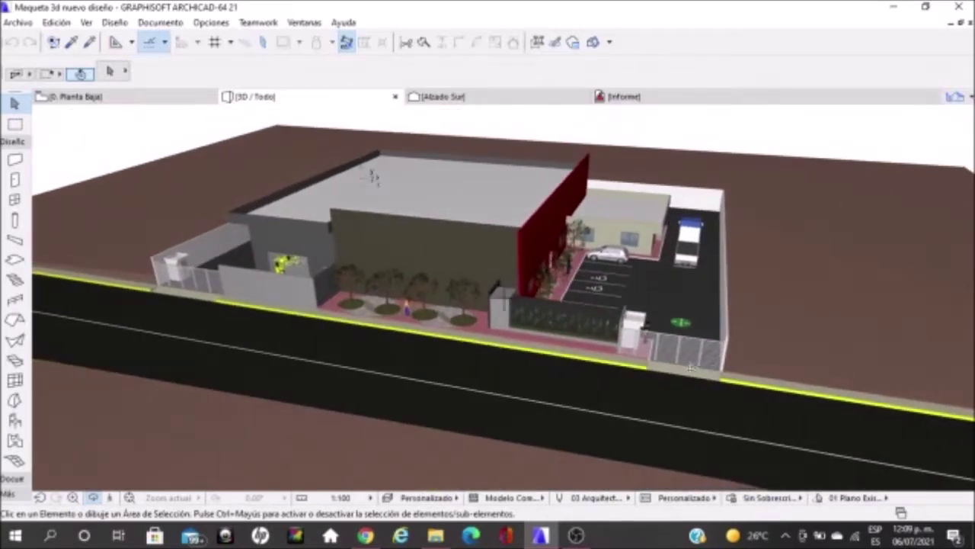
# - Zoom in and drop to street level on the front gate, fence and tree-lined sidewalk
pyautogui.scroll(2, 692, 373)
pyautogui.scroll(1, 695, 362)
pyautogui.scroll(1, 698, 351)
pyautogui.scroll(-1, 693, 343)
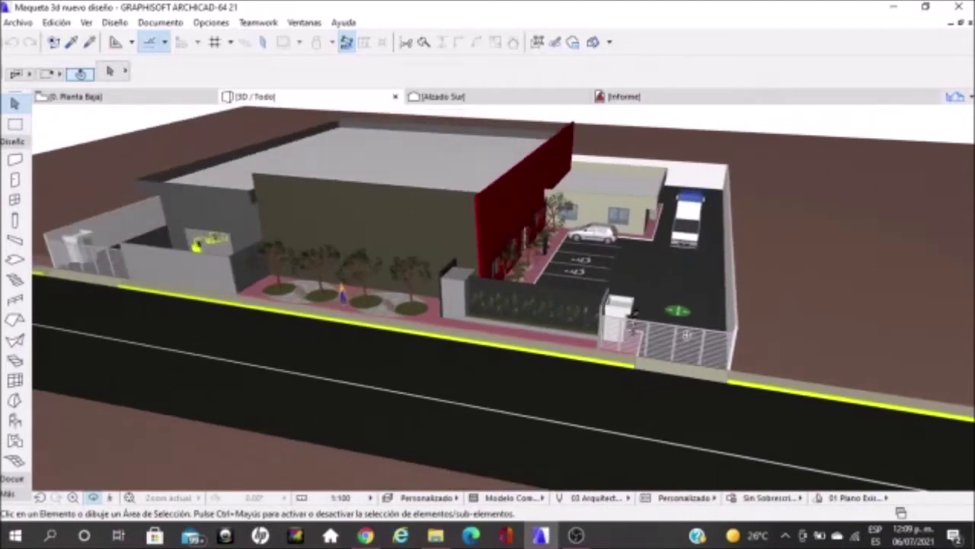
pyautogui.scroll(-1, 724, 347)
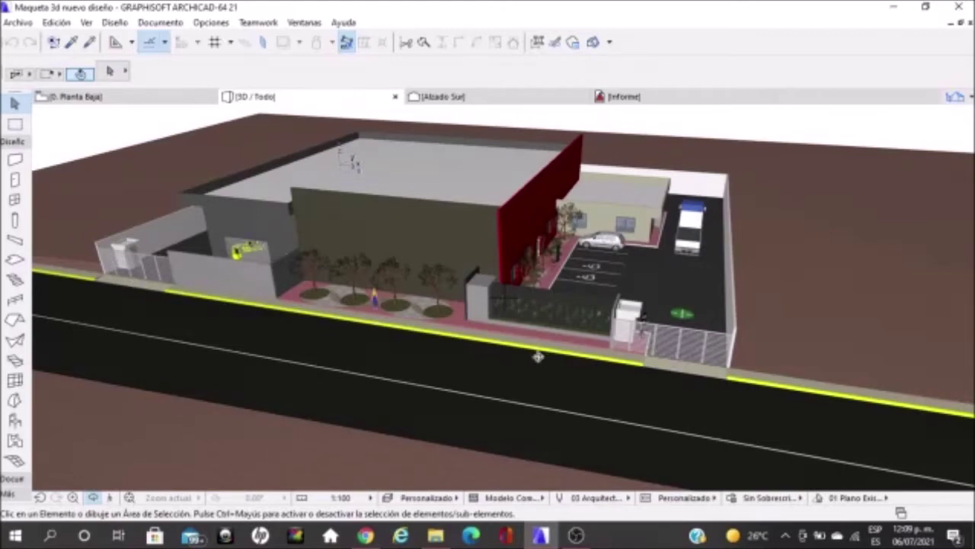
pyautogui.moveTo(660, 363)
pyautogui.keyDown('shift'); pyautogui.mouseDown(button='middle')
pyautogui.moveTo(655, 341)
pyautogui.moveTo(496, 324)
pyautogui.moveTo(615, 327)
pyautogui.moveTo(571, 362)
pyautogui.mouseUp(button='middle'); pyautogui.keyUp('shift')
pyautogui.scroll(2, 303, 232)
pyautogui.scroll(2, 302, 233)
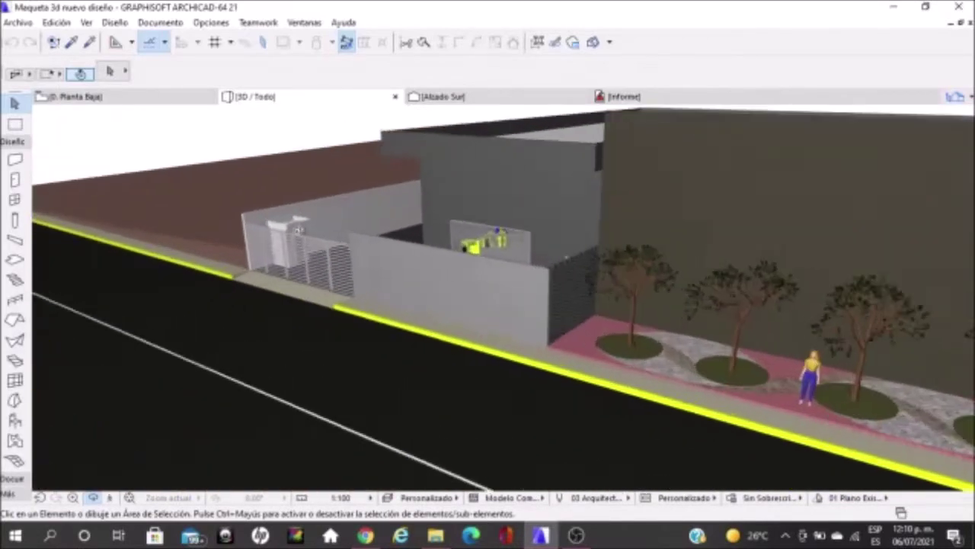
# - Zoom around the entrance, then pull back to see the whole building and parking
pyautogui.scroll(2, 303, 232)
pyautogui.scroll(2, 303, 232)
pyautogui.scroll(-2, 302, 233)
pyautogui.scroll(-2, 303, 232)
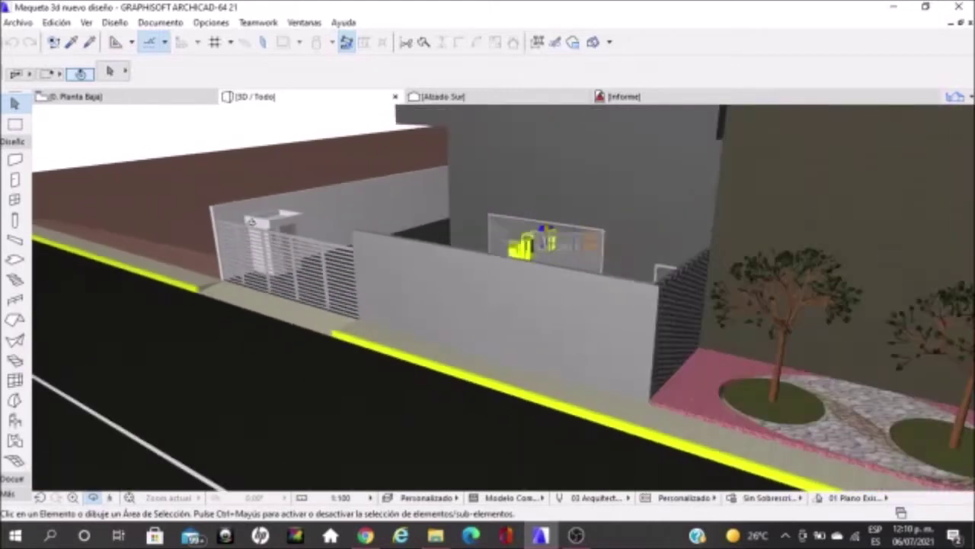
pyautogui.scroll(-2, 290, 229)
pyautogui.scroll(-1, 251, 222)
pyautogui.moveTo(251, 222)
pyautogui.keyDown('shift'); pyautogui.mouseDown(button='middle')
pyautogui.moveTo(476, 278)
pyautogui.moveTo(539, 283)
pyautogui.mouseUp(button='middle'); pyautogui.keyUp('shift')
# - Look over the side wall at the parking lot, truck and green parking marker
pyautogui.scroll(2, 549, 329)
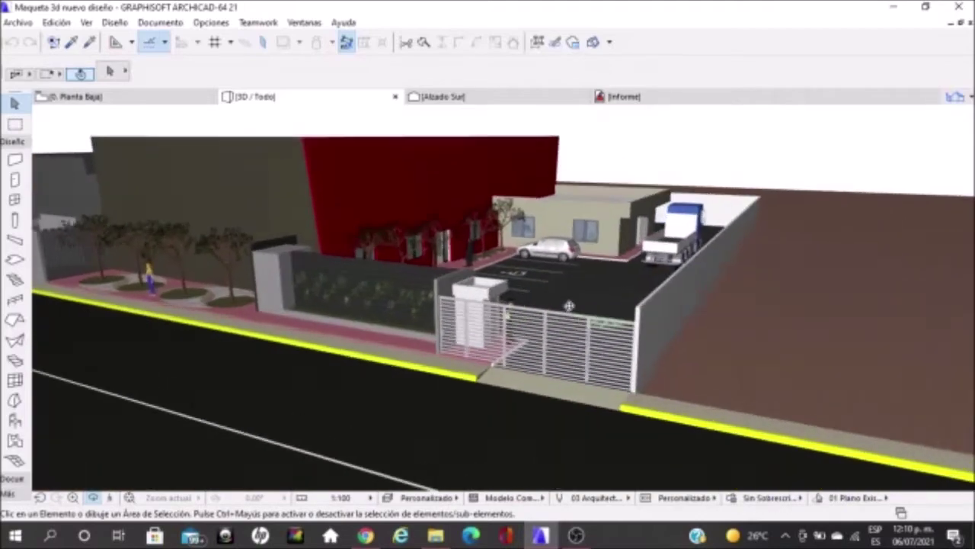
pyautogui.scroll(2, 557, 283)
pyautogui.moveTo(541, 286)
pyautogui.keyDown('shift'); pyautogui.mouseDown(button='middle')
pyautogui.moveTo(278, 305)
pyautogui.moveTo(413, 294)
pyautogui.moveTo(450, 320)
pyautogui.moveTo(508, 331)
pyautogui.moveTo(501, 337)
pyautogui.mouseUp(button='middle'); pyautogui.keyUp('shift')
pyautogui.moveTo(607, 286)
pyautogui.keyDown('shift'); pyautogui.mouseDown(button='middle')
pyautogui.moveTo(632, 290)
pyautogui.moveTo(566, 292)
pyautogui.mouseUp(button='middle'); pyautogui.keyUp('shift')
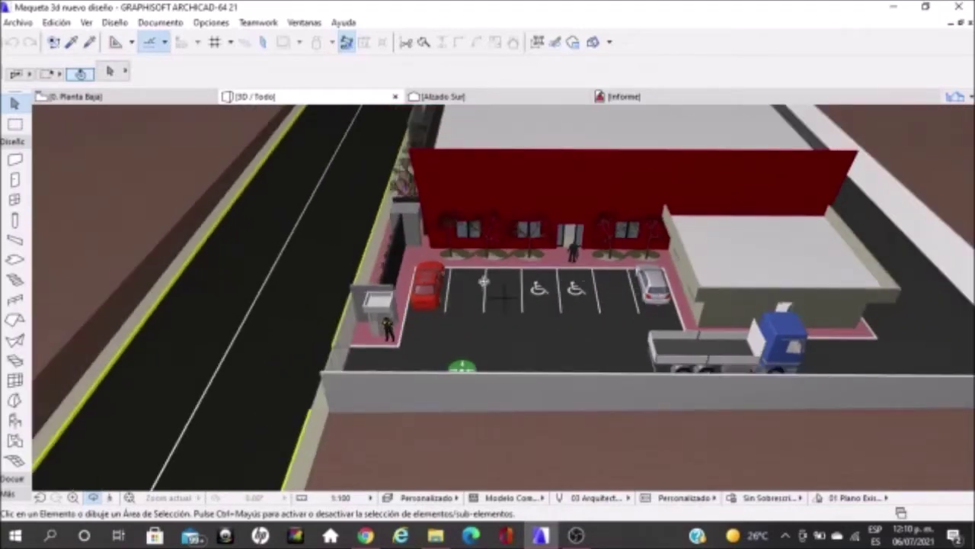
pyautogui.scroll(1, 484, 282)
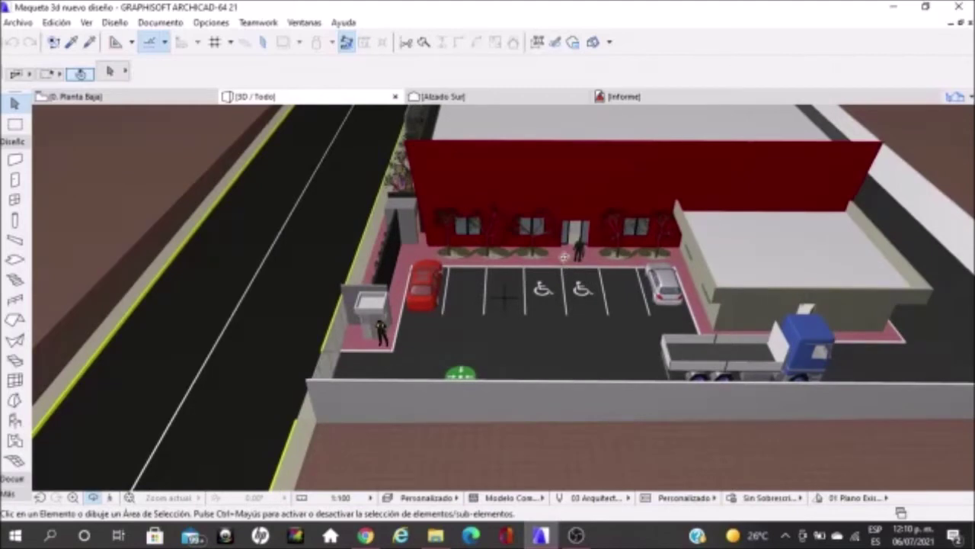
pyautogui.moveTo(395, 288)
pyautogui.keyDown('shift'); pyautogui.mouseDown(button='middle')
pyautogui.moveTo(570, 384)
pyautogui.moveTo(592, 377)
pyautogui.mouseUp(button='middle'); pyautogui.keyUp('shift')
pyautogui.scroll(2, 569, 385)
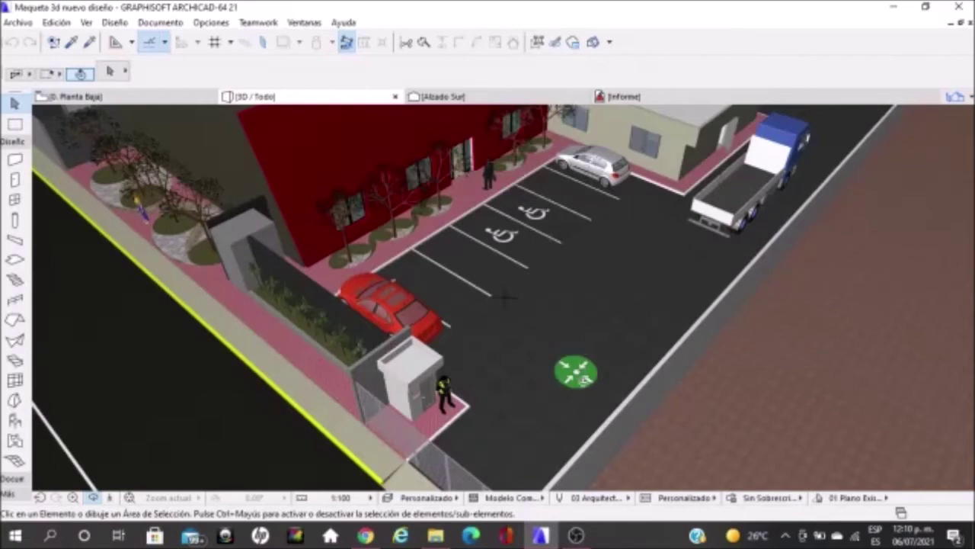
# - Turn the building to face the street, then zoom out to an opposite-corner overview
pyautogui.keyDown('shift'); pyautogui.moveTo(625, 385); pyautogui.dragTo(564, 381, button='middle'); pyautogui.keyUp('shift')
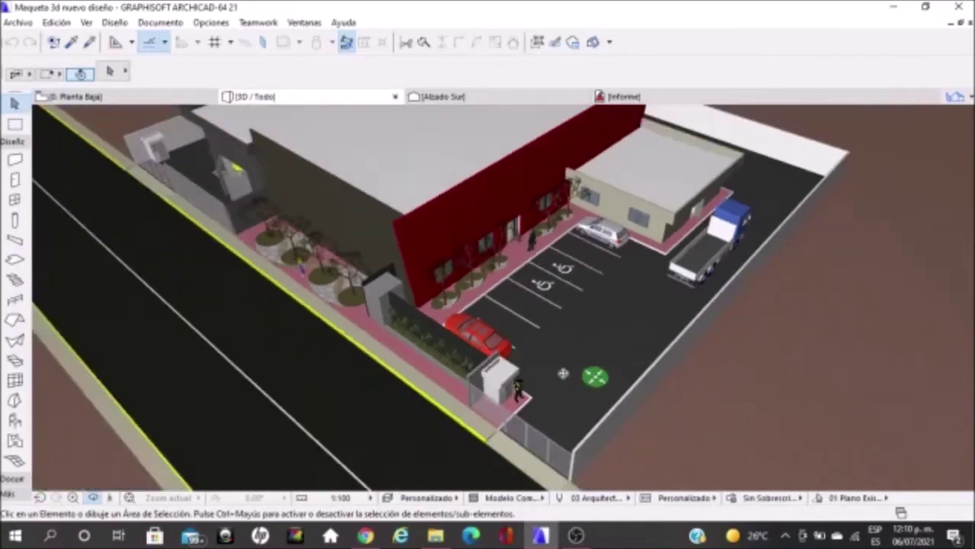
pyautogui.moveTo(340, 250)
pyautogui.keyDown('shift'); pyautogui.mouseDown(button='middle')
pyautogui.moveTo(688, 299)
pyautogui.moveTo(709, 274)
pyautogui.mouseUp(button='middle'); pyautogui.keyUp('shift')
pyautogui.scroll(5, 339, 181)
pyautogui.scroll(3, 343, 182)
pyautogui.scroll(3, 347, 190)
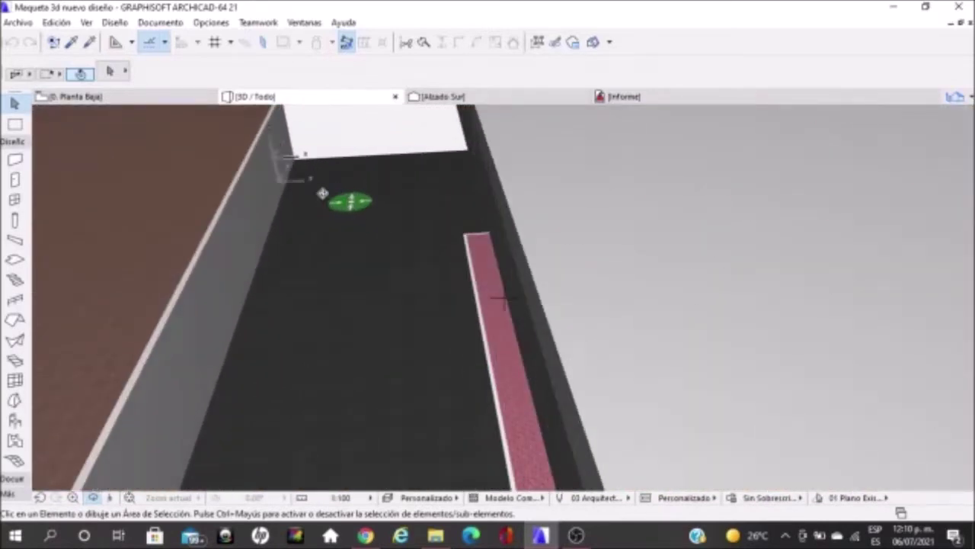
pyautogui.scroll(-4, 324, 192)
pyautogui.scroll(-2, 318, 194)
pyautogui.scroll(-2, 319, 194)
pyautogui.scroll(-2, 319, 195)
pyautogui.scroll(-1, 320, 195)
pyautogui.keyDown('shift'); pyautogui.moveTo(330, 195); pyautogui.dragTo(584, 309, button='middle'); pyautogui.keyUp('shift')
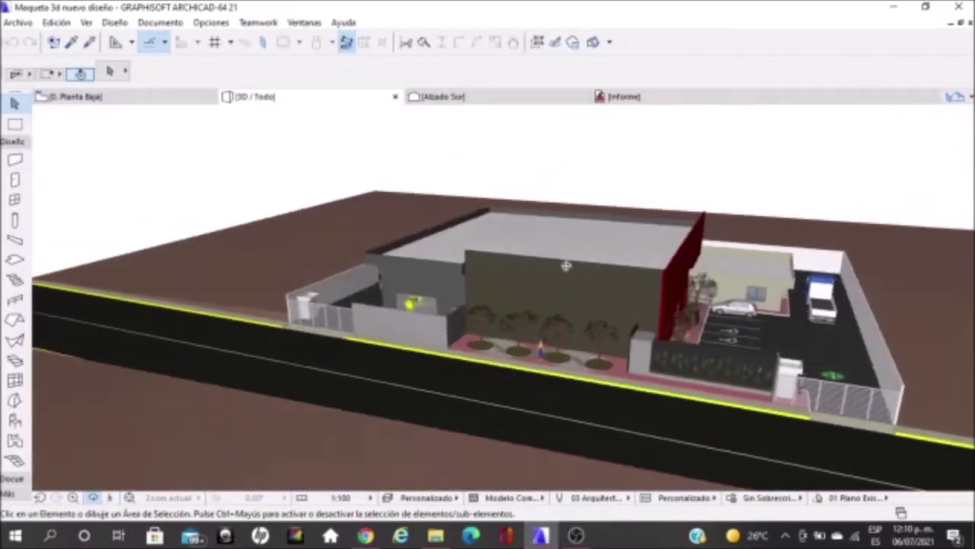
# - View the building from a steeper angle, then zoom in on a more frontal view
pyautogui.keyDown('shift'); pyautogui.moveTo(958, 414); pyautogui.dragTo(776, 334, button='middle'); pyautogui.keyUp('shift')
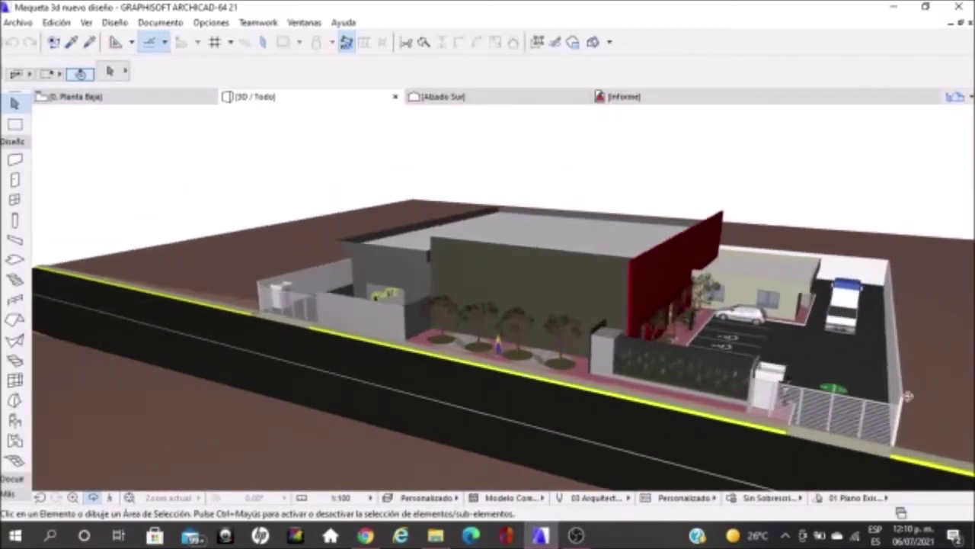
pyautogui.scroll(2, 765, 407)
pyautogui.keyDown('shift'); pyautogui.moveTo(766, 407); pyautogui.dragTo(819, 434, button='middle'); pyautogui.keyUp('shift')
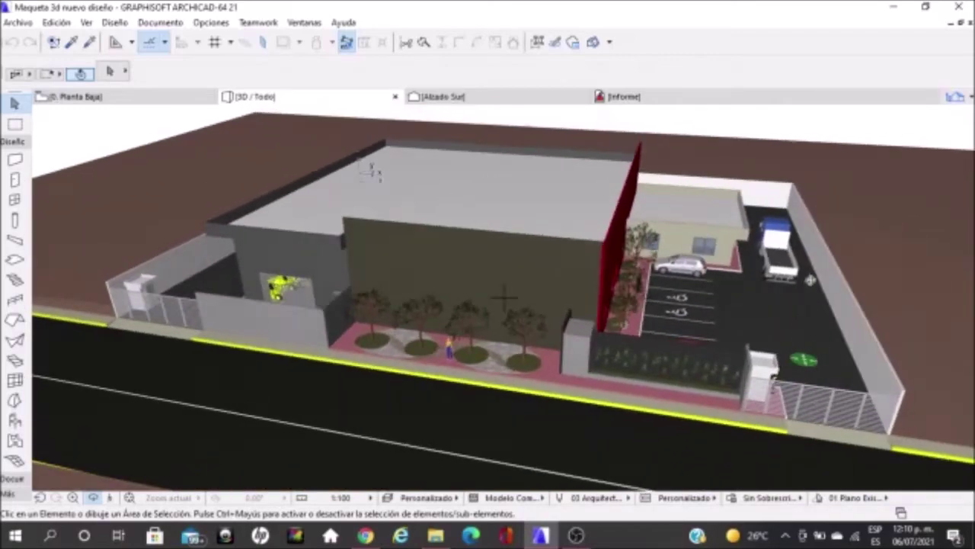
pyautogui.scroll(2, 819, 305)
pyautogui.scroll(2, 807, 320)
pyautogui.scroll(2, 783, 231)
pyautogui.scroll(2, 770, 206)
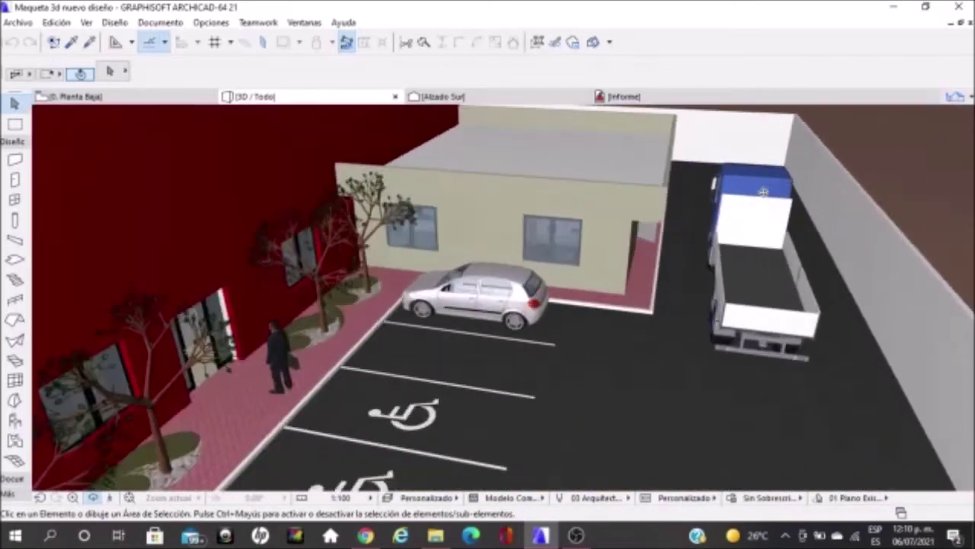
# - Bring the red wall and parking lot into the foreground, then orbit above the building
pyautogui.keyDown('shift'); pyautogui.moveTo(762, 191); pyautogui.dragTo(753, 204, button='middle'); pyautogui.keyUp('shift')
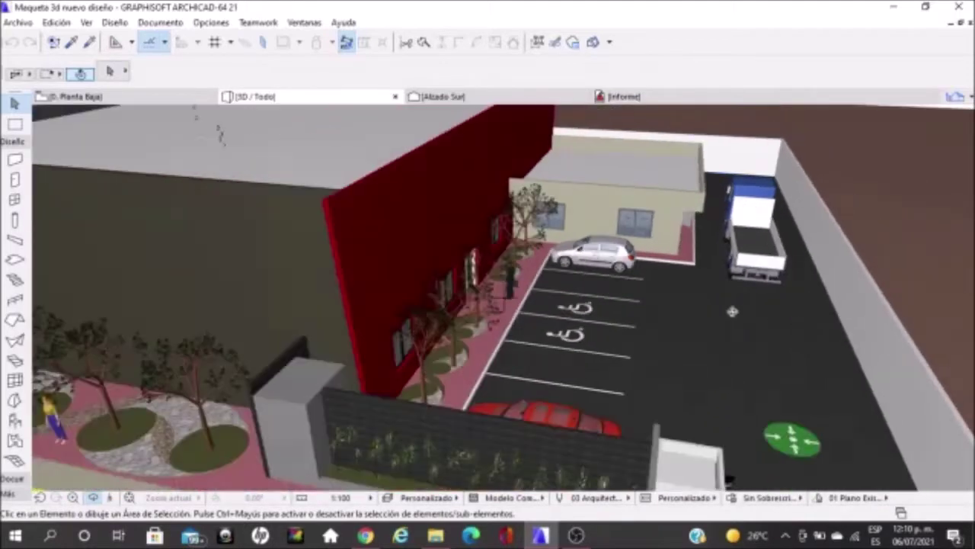
pyautogui.moveTo(733, 312)
pyautogui.keyDown('shift'); pyautogui.mouseDown(button='middle')
pyautogui.moveTo(364, 256)
pyautogui.moveTo(935, 345)
pyautogui.moveTo(851, 321)
pyautogui.mouseUp(button='middle'); pyautogui.keyUp('shift')
pyautogui.scroll(-3, 365, 256)
pyautogui.scroll(2, 934, 344)
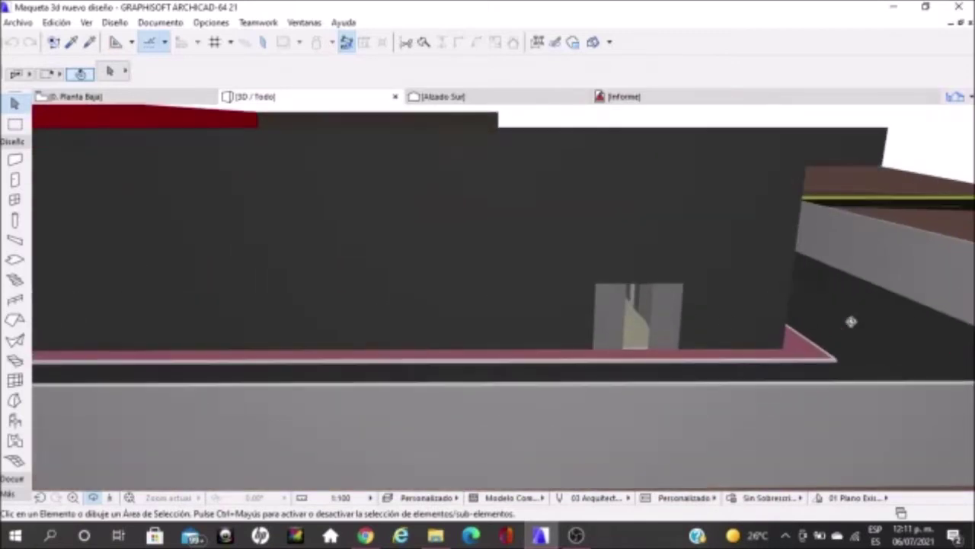
pyautogui.scroll(-3, 851, 321)
pyautogui.moveTo(736, 337)
pyautogui.keyDown('shift'); pyautogui.mouseDown(button='middle')
pyautogui.moveTo(549, 320)
pyautogui.moveTo(871, 368)
pyautogui.moveTo(457, 342)
pyautogui.moveTo(435, 296)
pyautogui.moveTo(751, 362)
pyautogui.mouseUp(button='middle'); pyautogui.keyUp('shift')
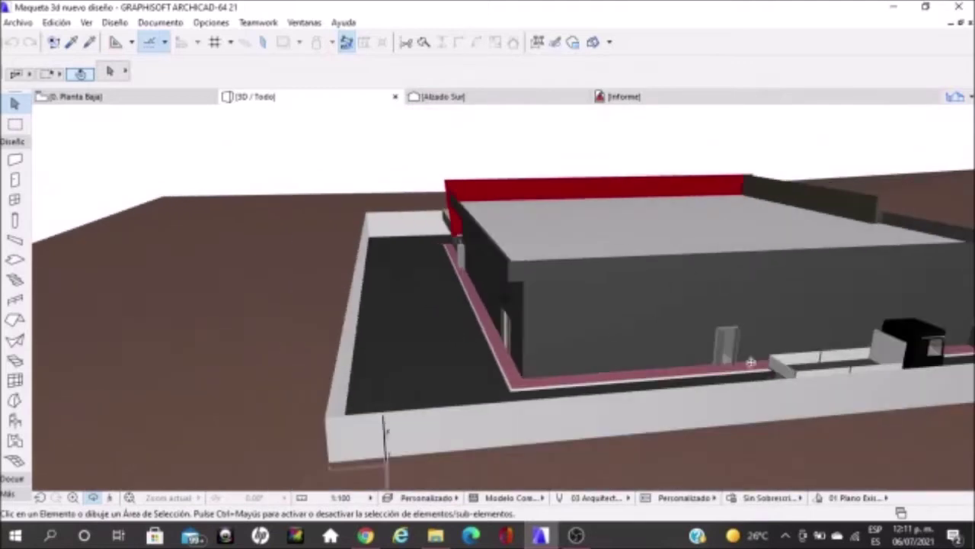
# - Zoom around the dark building and orbit to a new corner view of it
pyautogui.scroll(2, 751, 362)
pyautogui.scroll(2, 752, 362)
pyautogui.scroll(2, 800, 381)
pyautogui.scroll(2, 846, 409)
pyautogui.scroll(2, 847, 409)
pyautogui.scroll(-3, 756, 361)
pyautogui.scroll(-3, 757, 361)
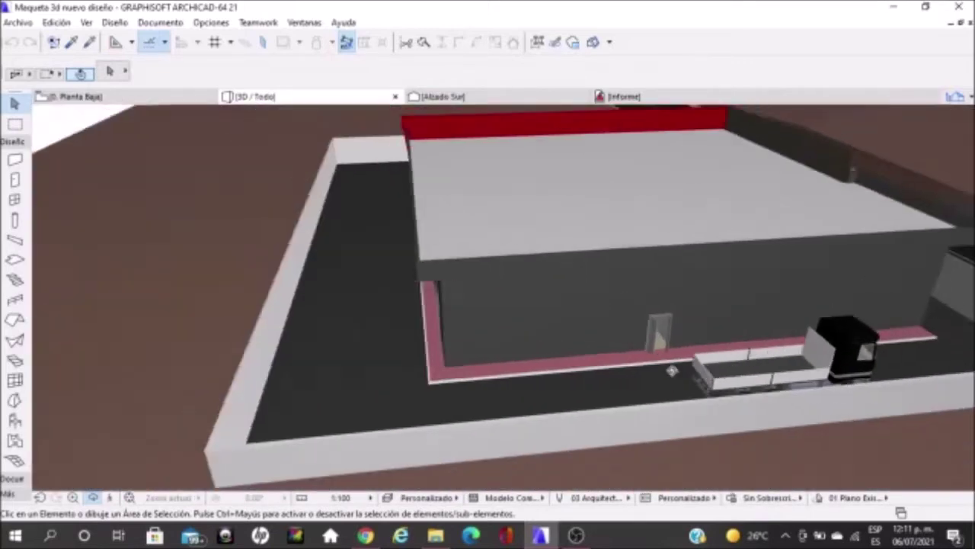
pyautogui.scroll(-2, 263, 277)
pyautogui.moveTo(263, 277)
pyautogui.keyDown('shift'); pyautogui.mouseDown(button='middle')
pyautogui.moveTo(618, 318)
pyautogui.moveTo(156, 290)
pyautogui.moveTo(338, 294)
pyautogui.mouseUp(button='middle'); pyautogui.keyUp('shift')
pyautogui.scroll(3, 582, 335)
pyautogui.scroll(2, 647, 252)
pyautogui.scroll(-2, 647, 251)
# - Rotate along the road toward the street side and lower to eye level
pyautogui.moveTo(647, 252)
pyautogui.keyDown('shift'); pyautogui.mouseDown(button='middle')
pyautogui.moveTo(518, 361)
pyautogui.moveTo(541, 320)
pyautogui.mouseUp(button='middle'); pyautogui.keyUp('shift')
pyautogui.scroll(1, 493, 372)
pyautogui.moveTo(493, 370)
pyautogui.keyDown('shift'); pyautogui.mouseDown(button='middle')
pyautogui.moveTo(437, 275)
pyautogui.moveTo(518, 311)
pyautogui.moveTo(533, 240)
pyautogui.mouseUp(button='middle'); pyautogui.keyUp('shift')
pyautogui.scroll(2, 437, 276)
pyautogui.scroll(2, 437, 276)
pyautogui.scroll(-1, 503, 298)
pyautogui.keyDown('shift'); pyautogui.moveTo(503, 298); pyautogui.dragTo(504, 296, button='middle'); pyautogui.keyUp('shift')
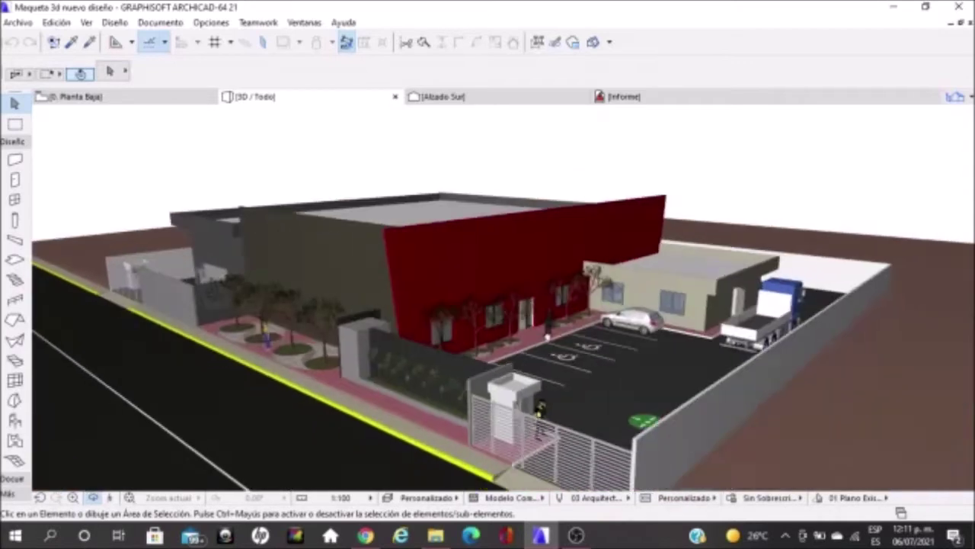
# - Orbit over the roof and parking lot, then select the main building's flat roof slab
pyautogui.keyDown('shift'); pyautogui.moveTo(559, 339); pyautogui.dragTo(596, 355, button='middle'); pyautogui.keyUp('shift')
pyautogui.keyDown('shift'); pyautogui.moveTo(505, 359); pyautogui.dragTo(566, 367, button='middle'); pyautogui.keyUp('shift')
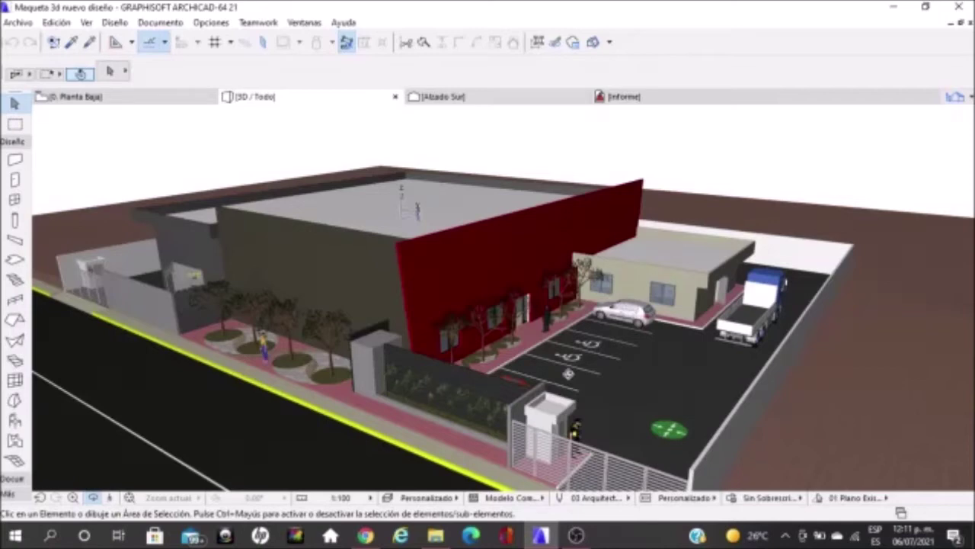
pyautogui.moveTo(607, 274)
pyautogui.keyDown('shift'); pyautogui.mouseDown(button='middle')
pyautogui.moveTo(362, 286)
pyautogui.moveTo(643, 279)
pyautogui.moveTo(503, 241)
pyautogui.mouseUp(button='middle'); pyautogui.keyUp('shift')
pyautogui.moveTo(616, 336)
pyautogui.keyDown('shift'); pyautogui.mouseDown(button='middle')
pyautogui.moveTo(625, 360)
pyautogui.moveTo(497, 237)
pyautogui.mouseUp(button='middle'); pyautogui.keyUp('shift')
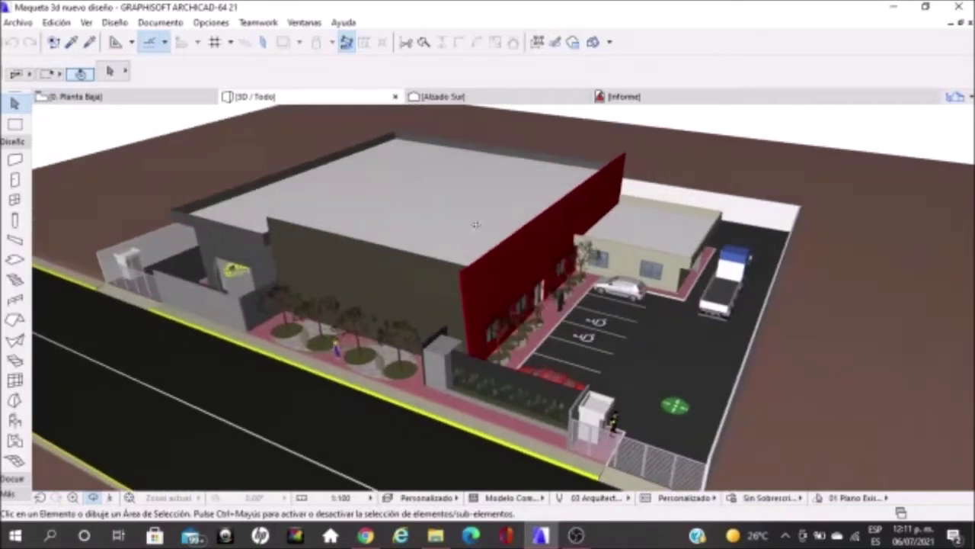
pyautogui.click(433, 205)
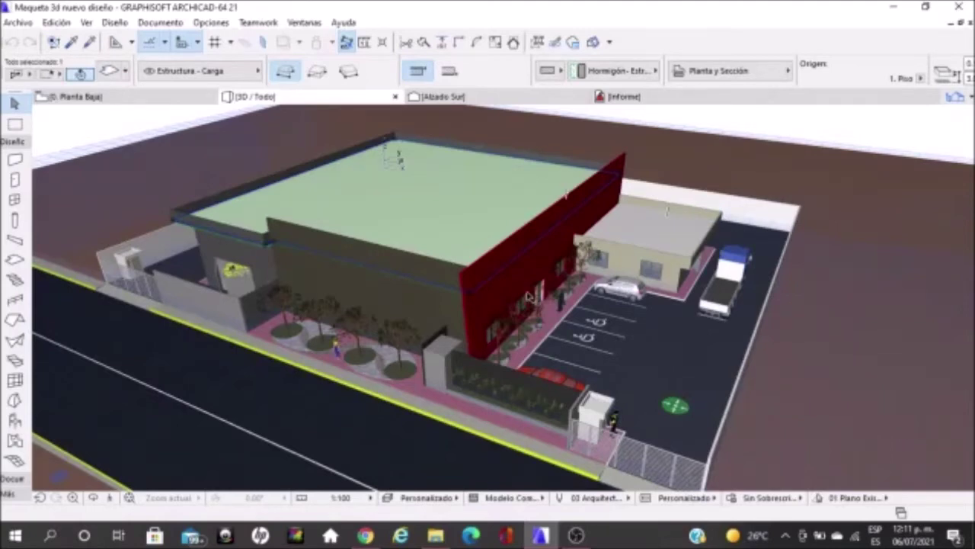
# - Delete the main building's roof slab and zoom in on the exposed interior
pyautogui.press('Delete')
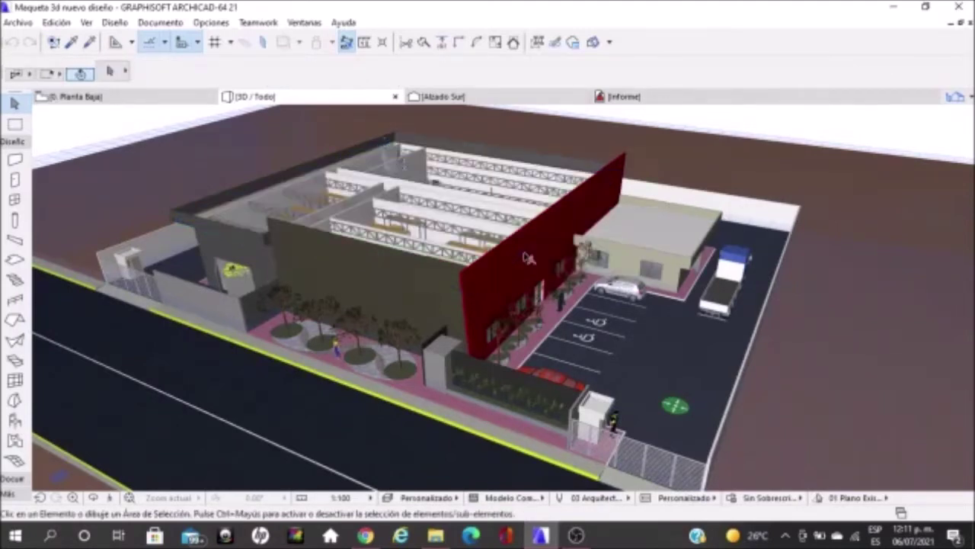
pyautogui.scroll(2, 638, 186)
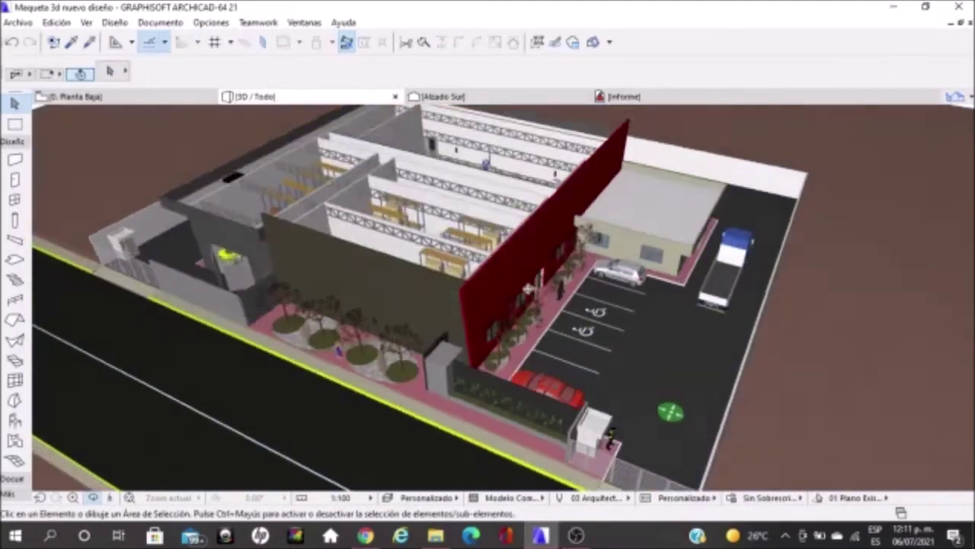
pyautogui.scroll(3, 638, 185)
pyautogui.scroll(2, 638, 185)
pyautogui.scroll(2, 648, 185)
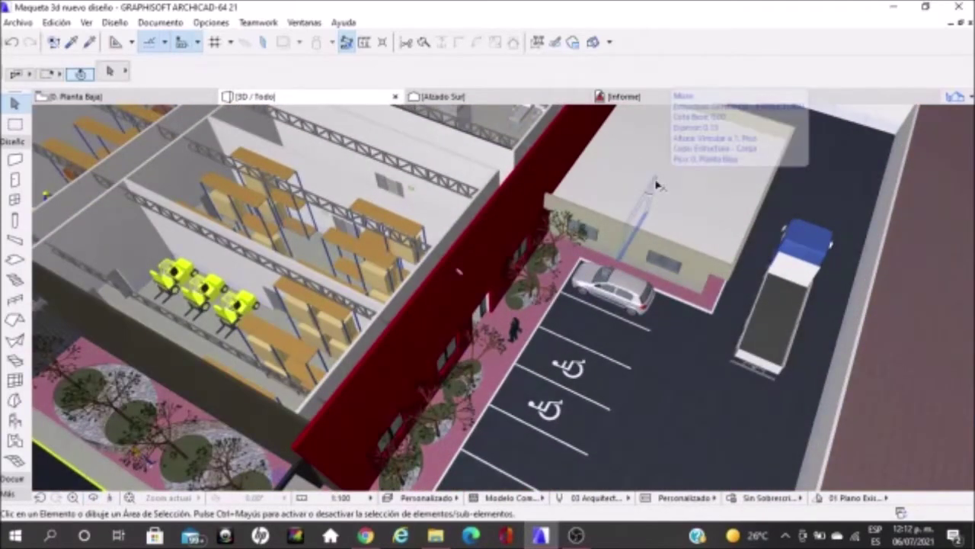
# - Select and delete the office annex roof
pyautogui.click(657, 185)
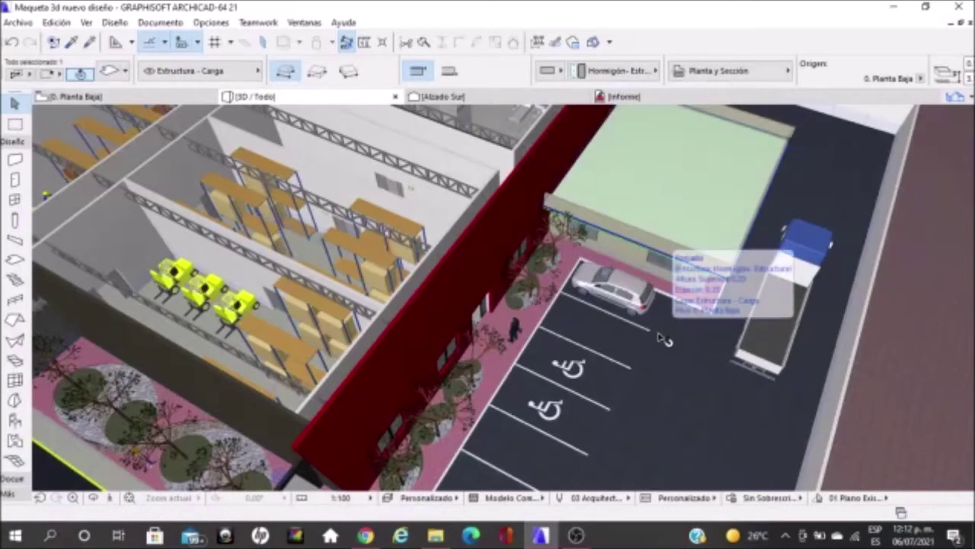
pyautogui.press('Escape')
pyautogui.press('Delete')
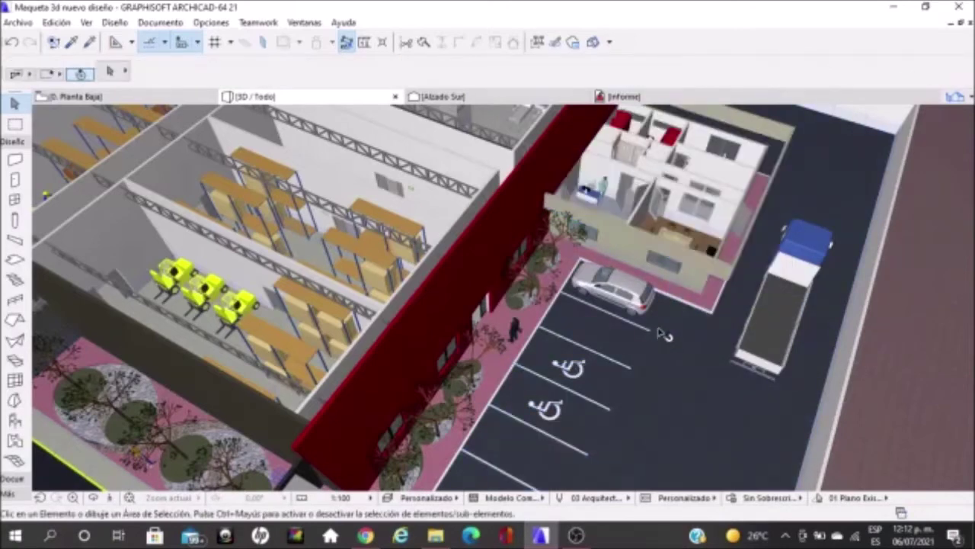
# - Zoom out to the facade and parking, then tilt down over the roofless warehouse
pyautogui.scroll(-2, 529, 364)
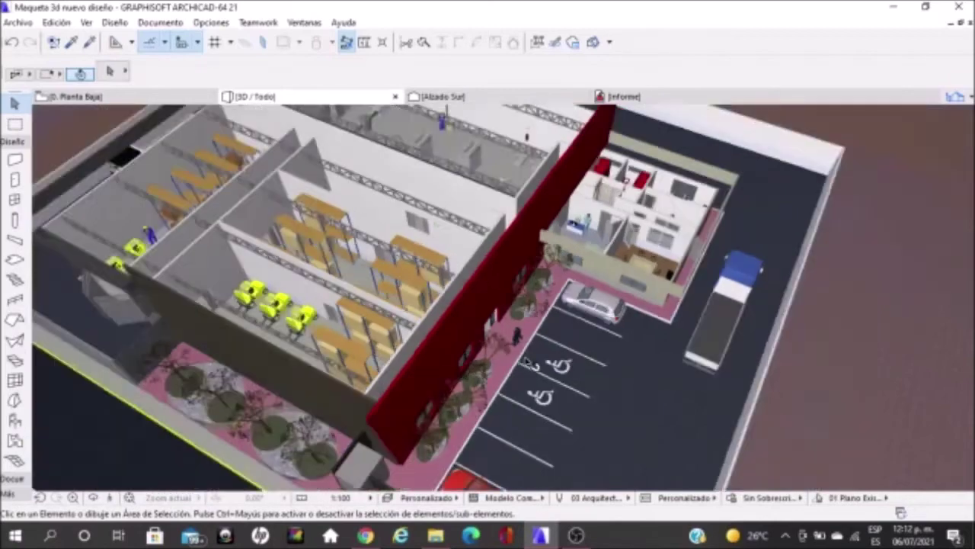
pyautogui.scroll(-1, 527, 362)
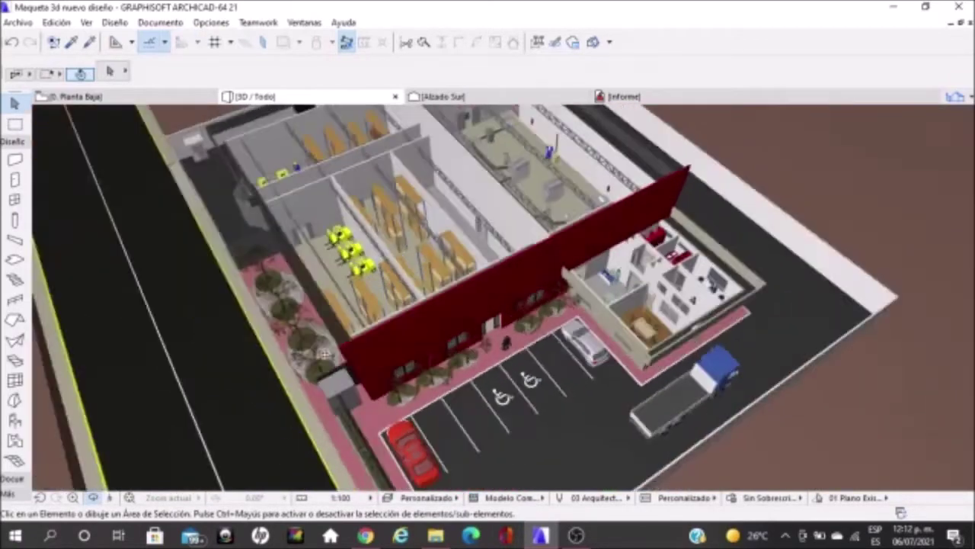
pyautogui.moveTo(496, 357)
pyautogui.keyDown('shift'); pyautogui.mouseDown(button='middle')
pyautogui.moveTo(257, 250)
pyautogui.moveTo(504, 307)
pyautogui.mouseUp(button='middle'); pyautogui.keyUp('shift')
pyautogui.scroll(5, 257, 250)
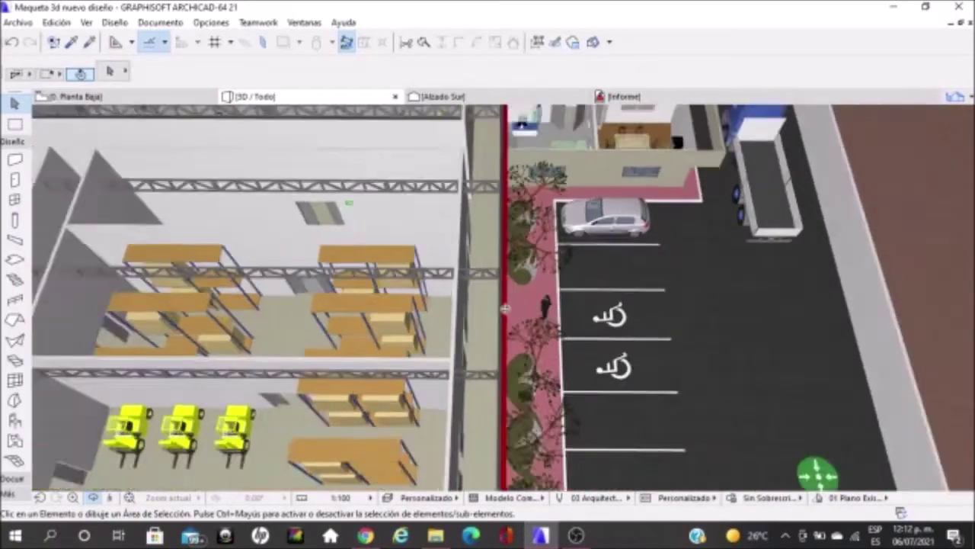
pyautogui.scroll(-3, 505, 307)
pyautogui.moveTo(486, 176)
pyautogui.keyDown('shift'); pyautogui.mouseDown(button='middle')
pyautogui.moveTo(499, 256)
pyautogui.moveTo(543, 305)
pyautogui.moveTo(423, 365)
pyautogui.mouseUp(button='middle'); pyautogui.keyUp('shift')
pyautogui.scroll(2, 543, 304)
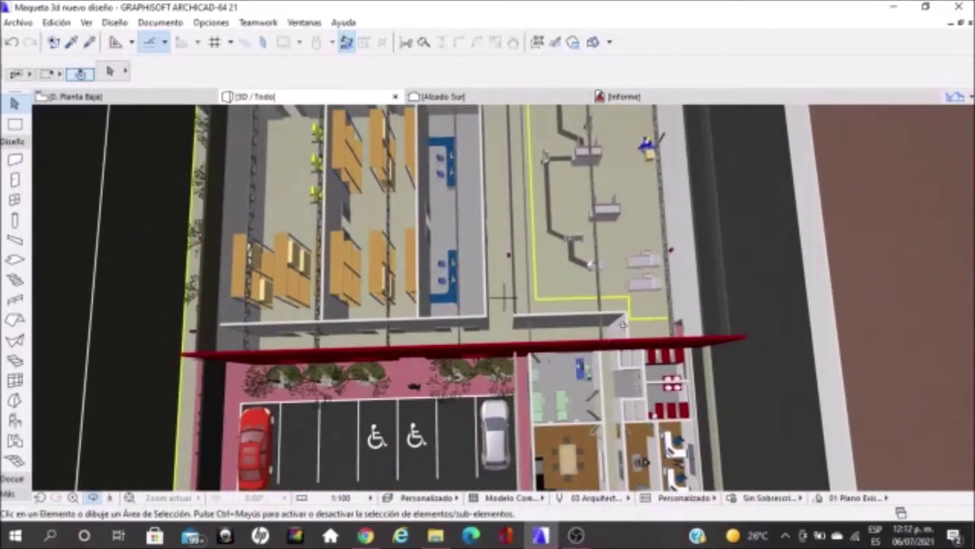
# - Tilt to an angled perspective and zoom deep into the medical room
pyautogui.keyDown('shift'); pyautogui.moveTo(503, 297); pyautogui.dragTo(503, 295, button='middle'); pyautogui.keyUp('shift')
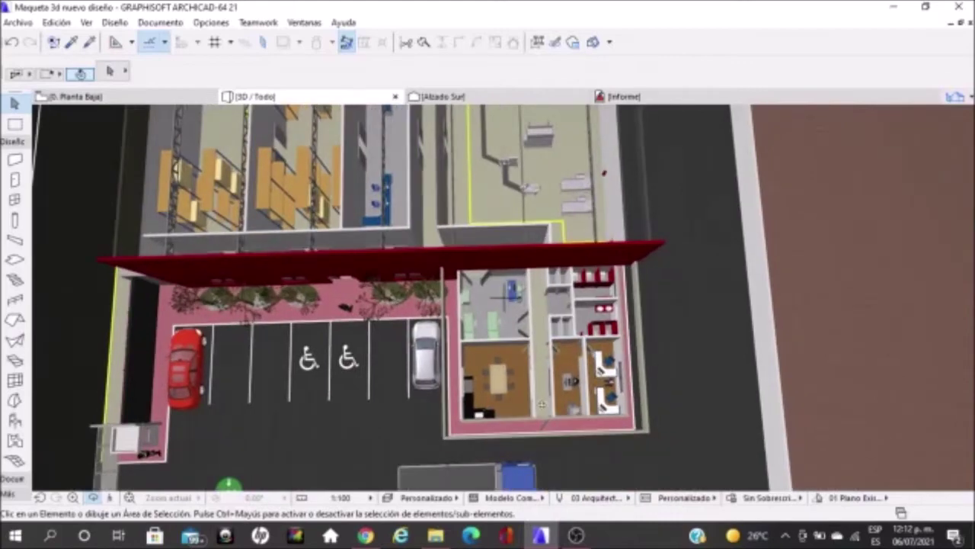
pyautogui.scroll(3, 439, 206)
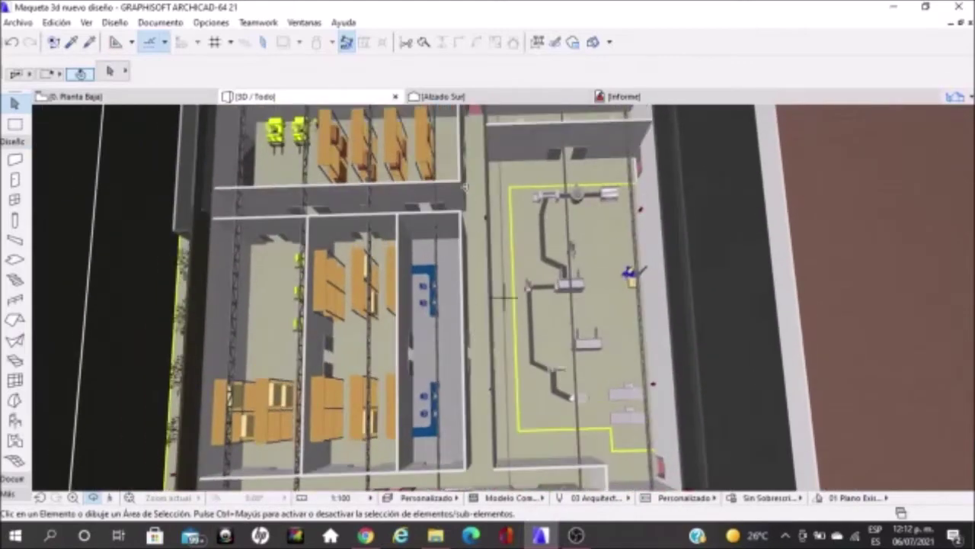
pyautogui.moveTo(479, 266); pyautogui.dragTo(499, 297, button='middle')
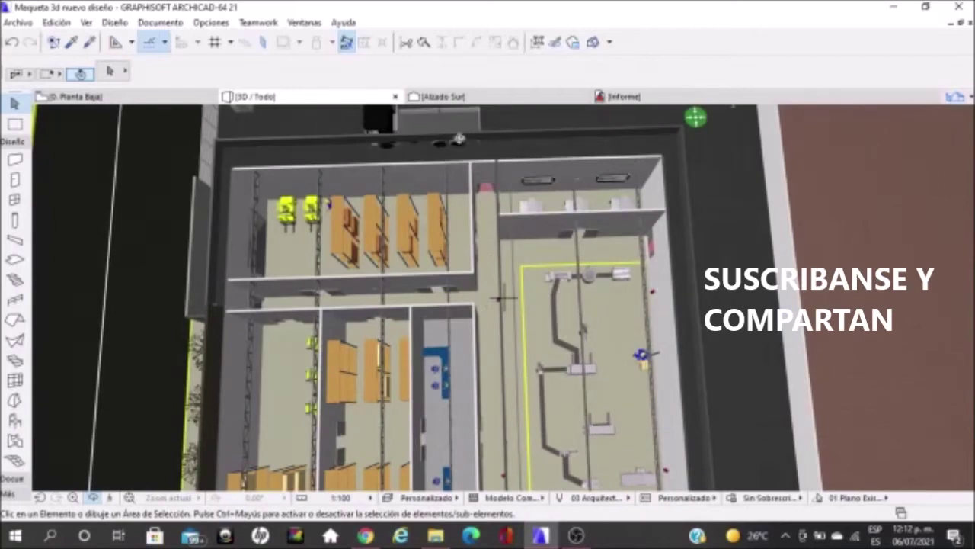
pyautogui.moveTo(499, 298)
pyautogui.keyDown('shift'); pyautogui.mouseDown(button='middle')
pyautogui.moveTo(528, 377)
pyautogui.moveTo(561, 393)
pyautogui.moveTo(550, 297)
pyautogui.mouseUp(button='middle'); pyautogui.keyUp('shift')
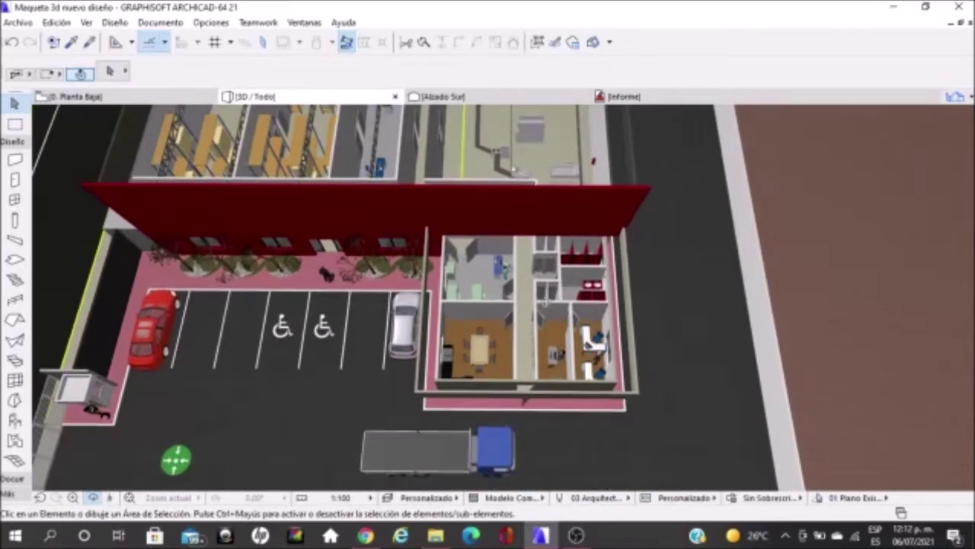
pyautogui.scroll(2, 550, 297)
pyautogui.scroll(2, 552, 296)
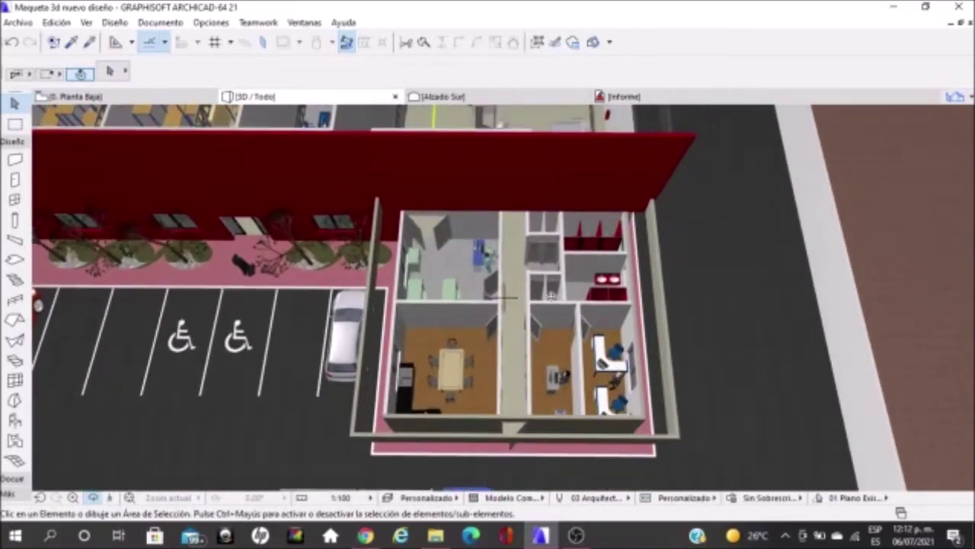
pyautogui.scroll(1, 503, 340)
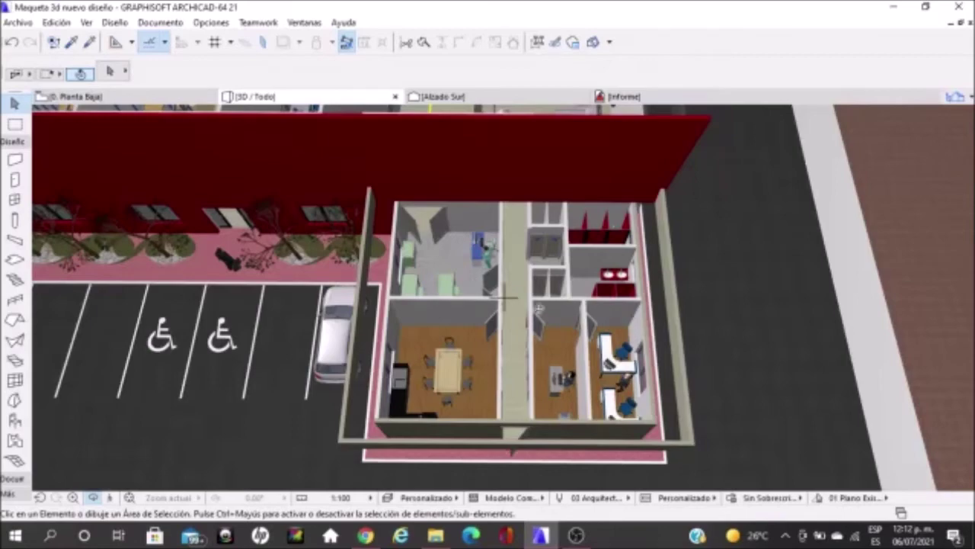
pyautogui.scroll(3, 501, 286)
pyautogui.scroll(3, 497, 263)
pyautogui.scroll(1, 493, 242)
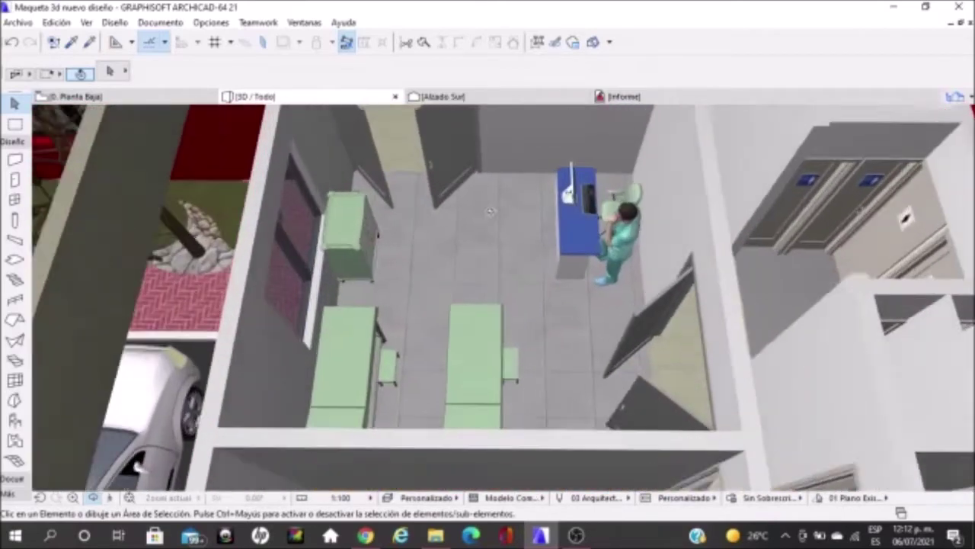
pyautogui.scroll(2, 491, 228)
# - Orbit around the medical room's beds and nurse figure, then zoom back out
pyautogui.moveTo(515, 325)
pyautogui.keyDown('shift'); pyautogui.mouseDown(button='middle')
pyautogui.moveTo(508, 336)
pyautogui.moveTo(452, 303)
pyautogui.mouseUp(button='middle'); pyautogui.keyUp('shift')
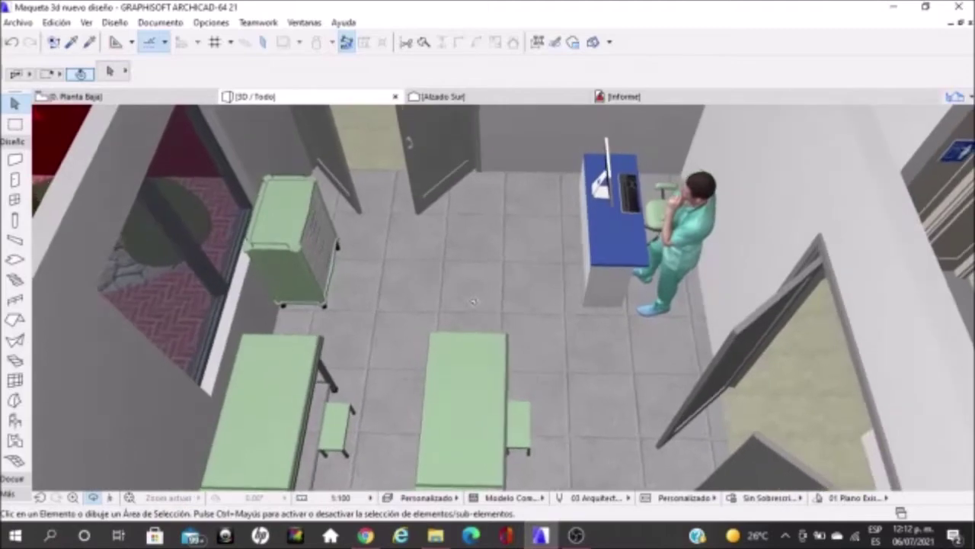
pyautogui.scroll(2, 455, 284)
pyautogui.scroll(2, 451, 259)
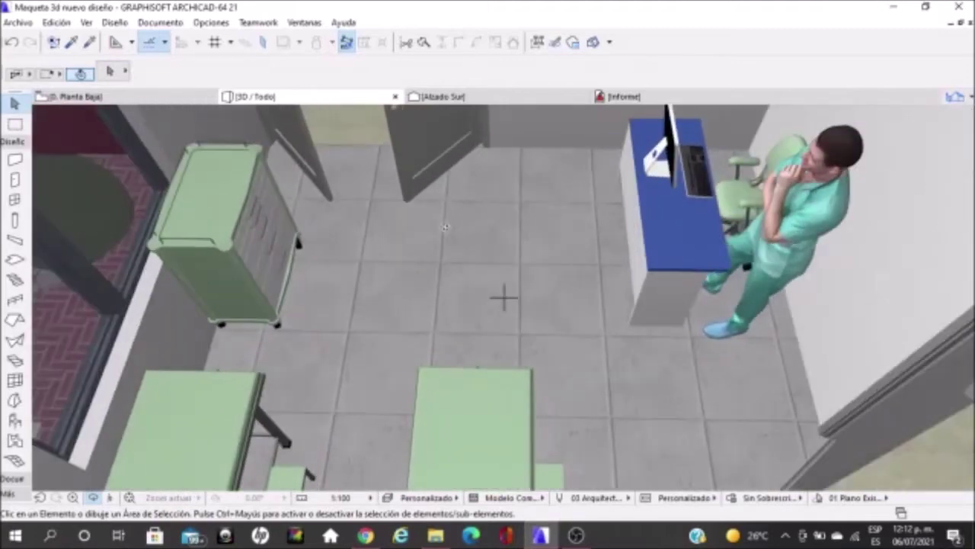
pyautogui.scroll(-1, 442, 225)
pyautogui.scroll(-1, 426, 221)
pyautogui.scroll(-2, 411, 217)
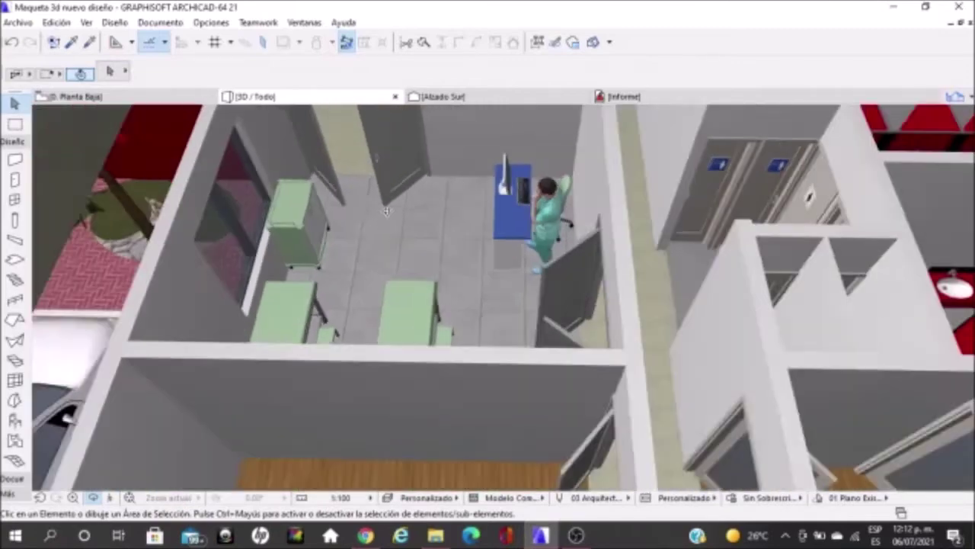
pyautogui.scroll(-2, 392, 214)
pyautogui.scroll(-2, 385, 210)
pyautogui.scroll(-2, 400, 344)
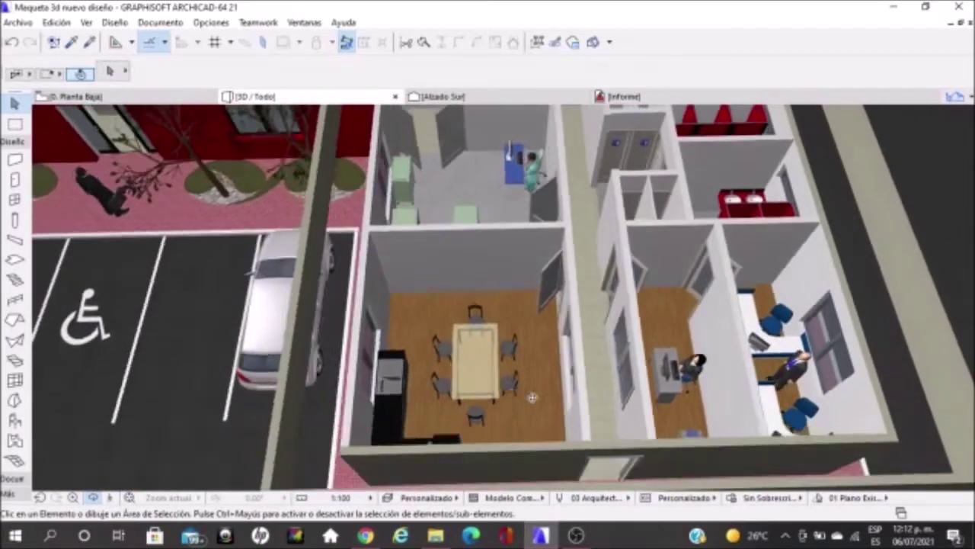
# - Orbit to a steep overhead view and zoom onto the meeting table, chairs and kitchenette
pyautogui.keyDown('shift'); pyautogui.moveTo(504, 298); pyautogui.dragTo(799, 373, button='middle'); pyautogui.keyUp('shift')
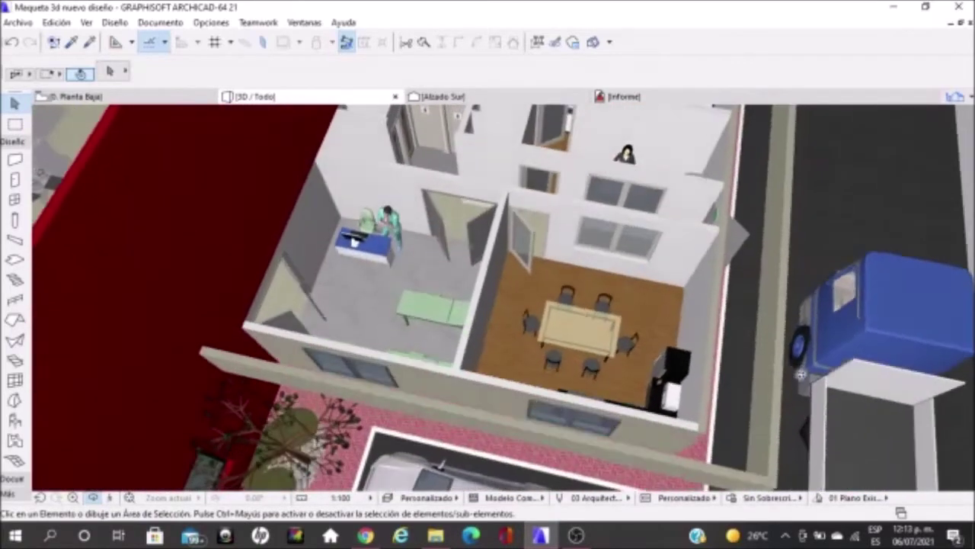
pyautogui.keyDown('shift'); pyautogui.moveTo(449, 347); pyautogui.dragTo(548, 303, button='middle'); pyautogui.keyUp('shift')
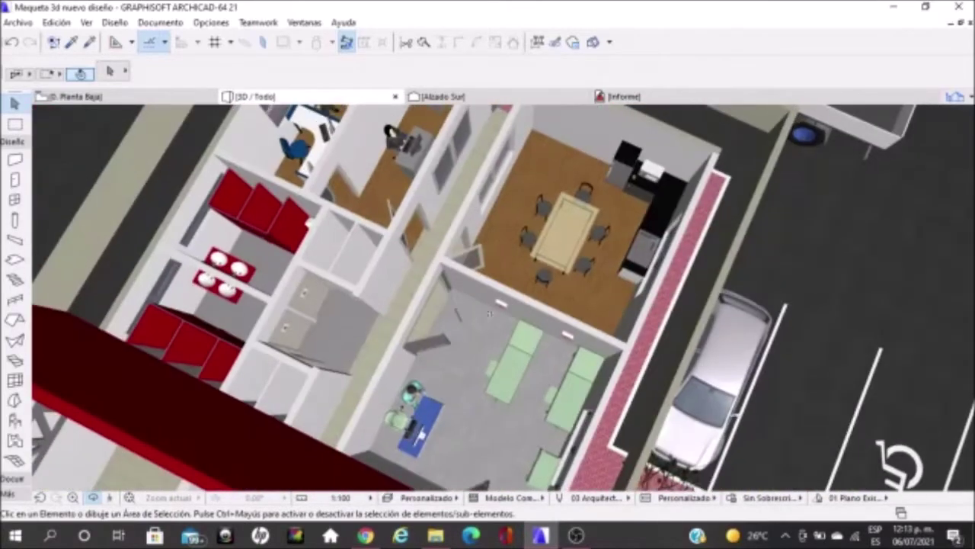
pyautogui.scroll(2, 546, 301)
pyautogui.scroll(2, 552, 274)
pyautogui.scroll(2, 558, 252)
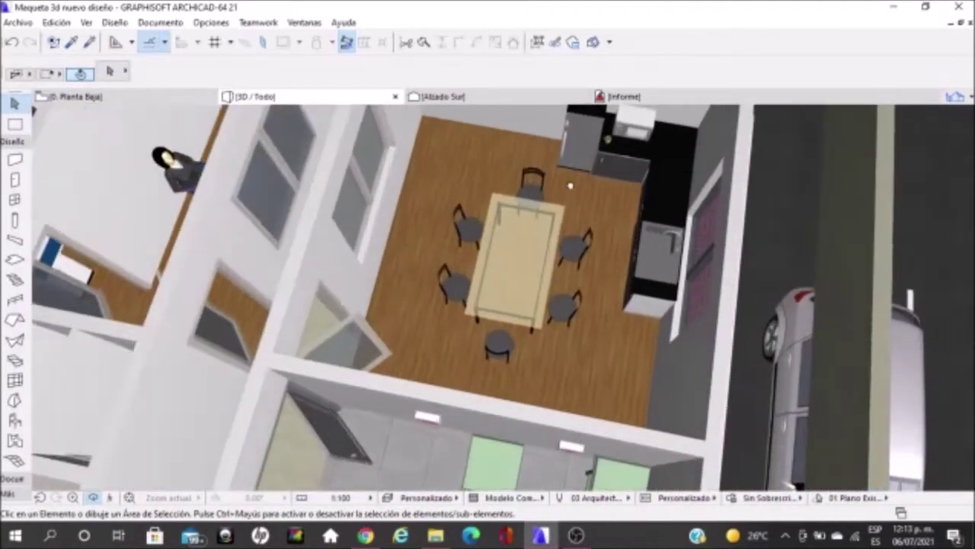
pyautogui.scroll(2, 562, 233)
pyautogui.scroll(1, 581, 288)
pyautogui.scroll(2, 572, 277)
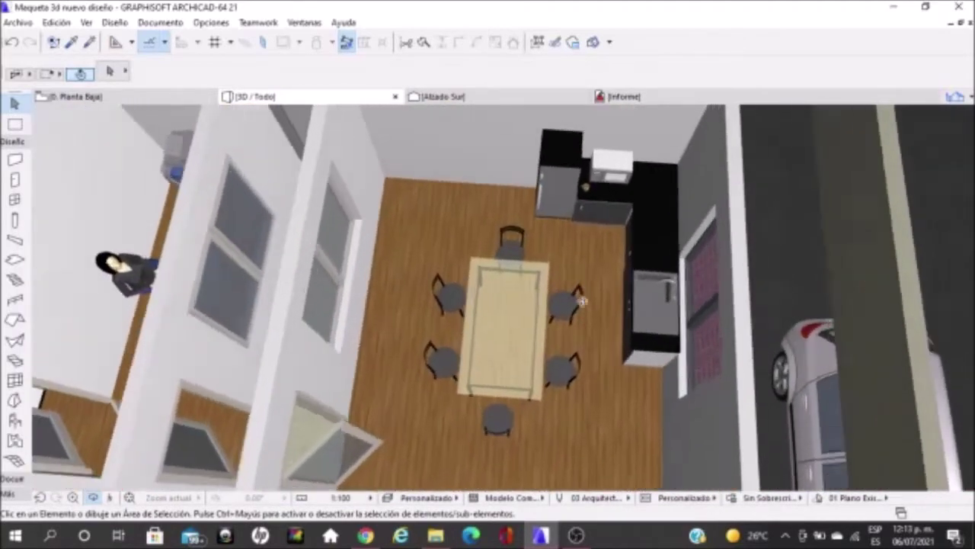
pyautogui.scroll(2, 556, 242)
pyautogui.scroll(2, 548, 231)
# - Zoom back out and orbit to a tilted view over the offices
pyautogui.scroll(-3, 547, 230)
pyautogui.scroll(-2, 548, 231)
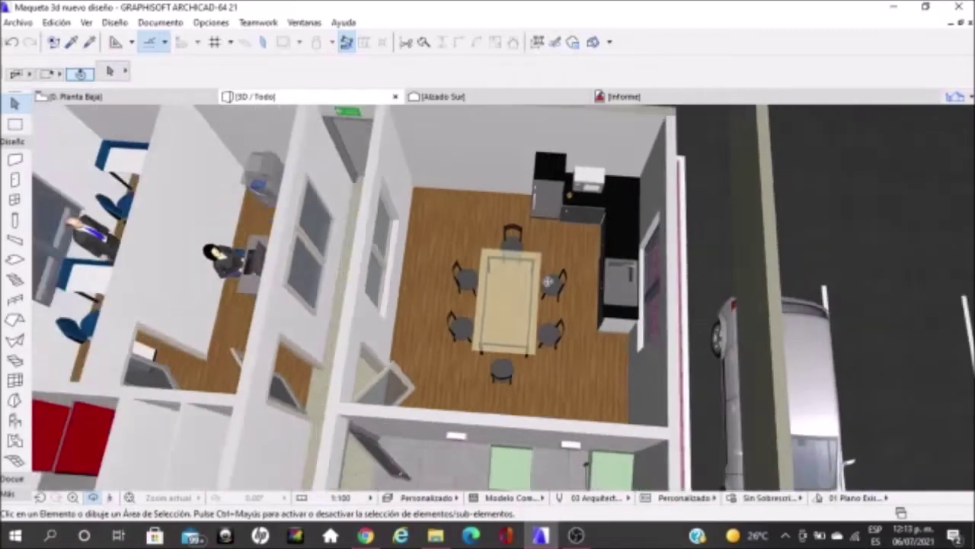
pyautogui.scroll(-2, 547, 231)
pyautogui.moveTo(548, 231)
pyautogui.keyDown('shift'); pyautogui.mouseDown(button='middle')
pyautogui.moveTo(155, 352)
pyautogui.moveTo(460, 313)
pyautogui.moveTo(422, 312)
pyautogui.mouseUp(button='middle'); pyautogui.keyUp('shift')
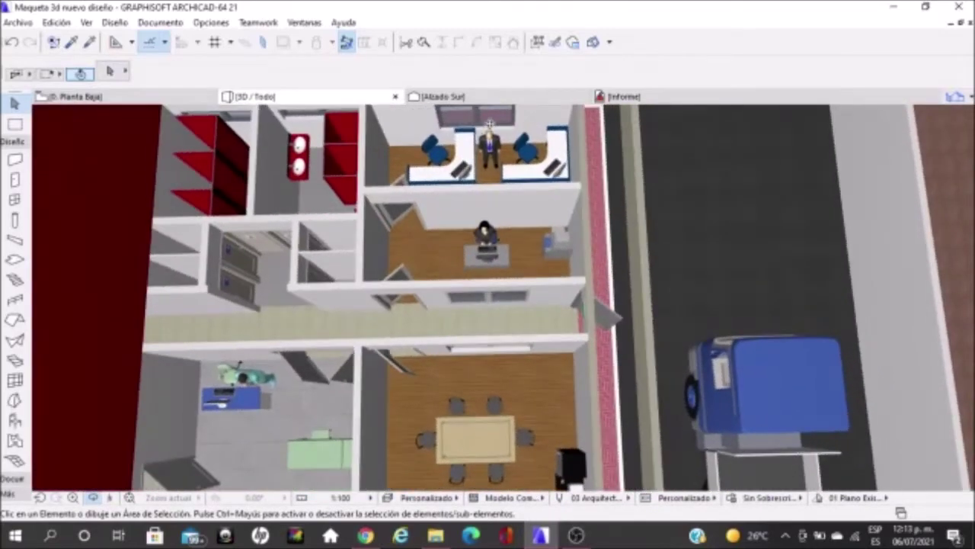
# - Zoom and orbit around the two-desk office, the seated worker's private office and corridor
pyautogui.scroll(2, 490, 124)
pyautogui.scroll(3, 490, 124)
pyautogui.keyDown('shift'); pyautogui.moveTo(505, 293); pyautogui.dragTo(568, 257, button='middle'); pyautogui.keyUp('shift')
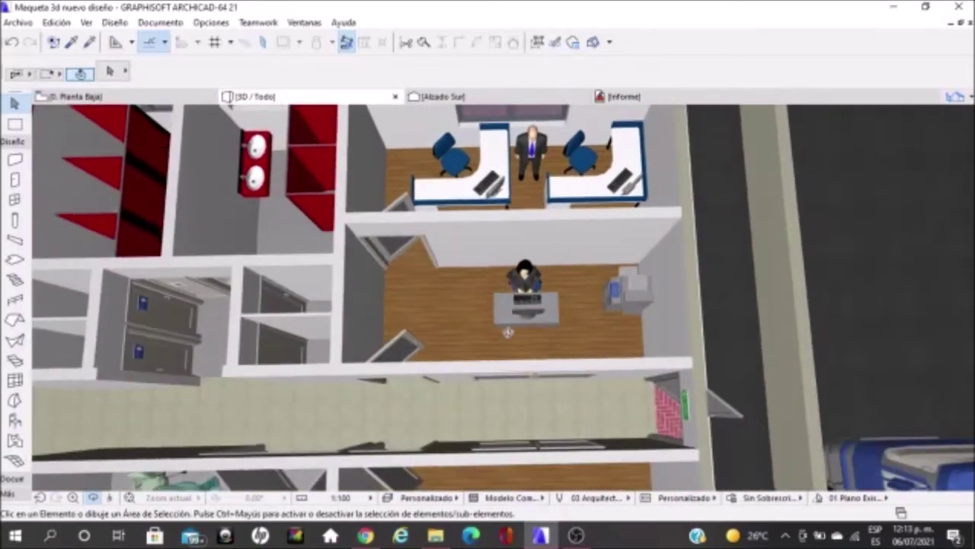
pyautogui.scroll(2, 568, 257)
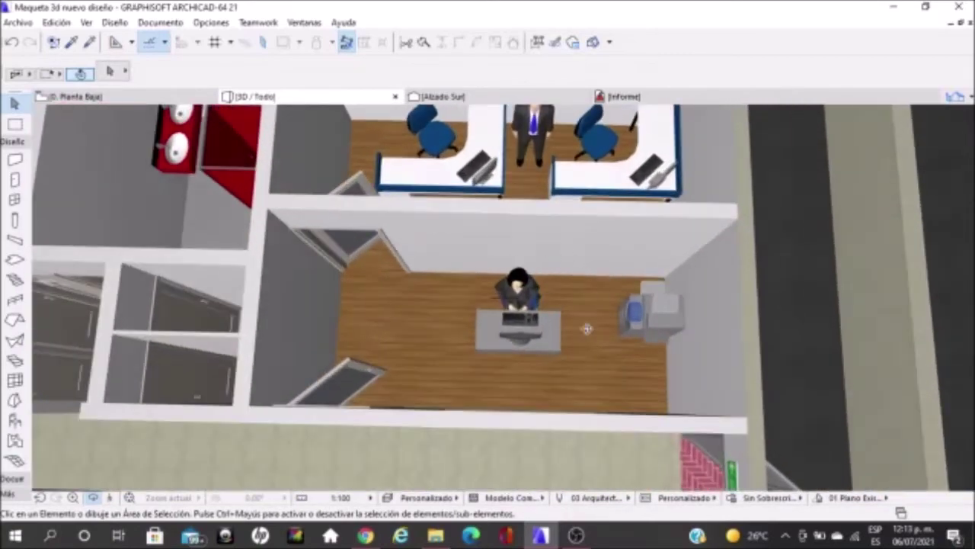
pyautogui.moveTo(508, 211)
pyautogui.keyDown('shift'); pyautogui.mouseDown(button='middle')
pyautogui.moveTo(503, 299)
pyautogui.moveTo(381, 290)
pyautogui.mouseUp(button='middle'); pyautogui.keyUp('shift')
pyautogui.scroll(-2, 504, 299)
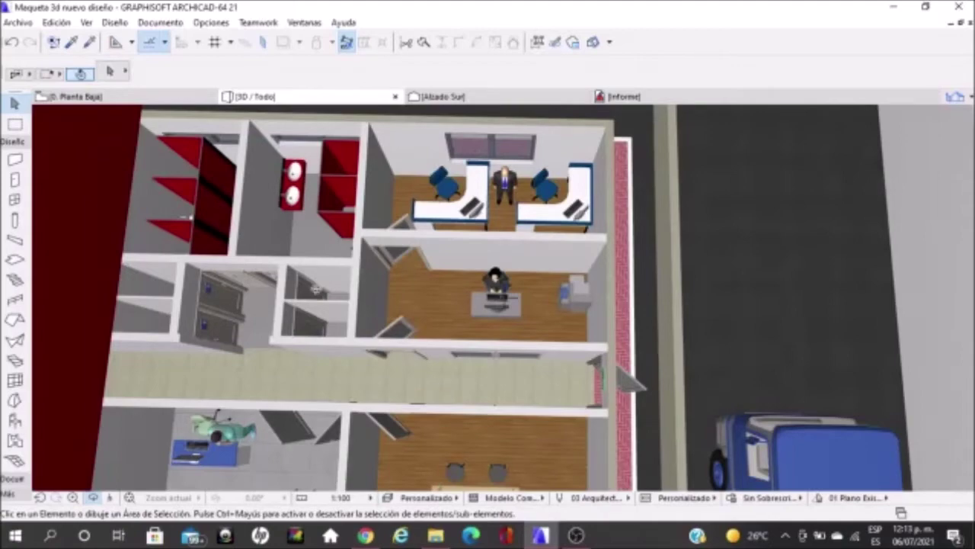
pyautogui.scroll(3, 328, 274)
# - Zoom in on the restrooms beside the red wall and the storage closet
pyautogui.moveTo(328, 273)
pyautogui.keyDown('shift'); pyautogui.mouseDown(button='middle')
pyautogui.moveTo(522, 214)
pyautogui.moveTo(450, 273)
pyautogui.mouseUp(button='middle'); pyautogui.keyUp('shift')
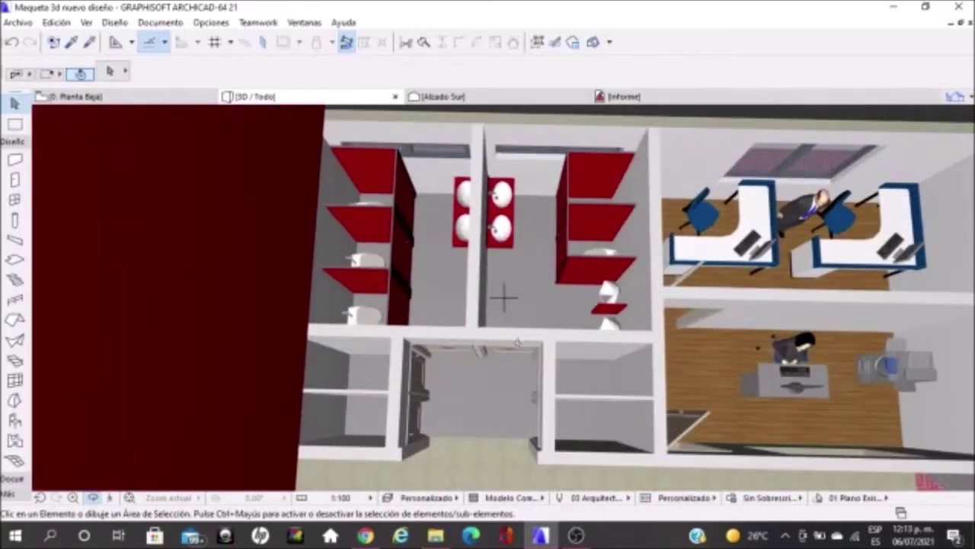
pyautogui.scroll(1, 474, 371)
pyautogui.scroll(1, 474, 372)
pyautogui.scroll(1, 404, 300)
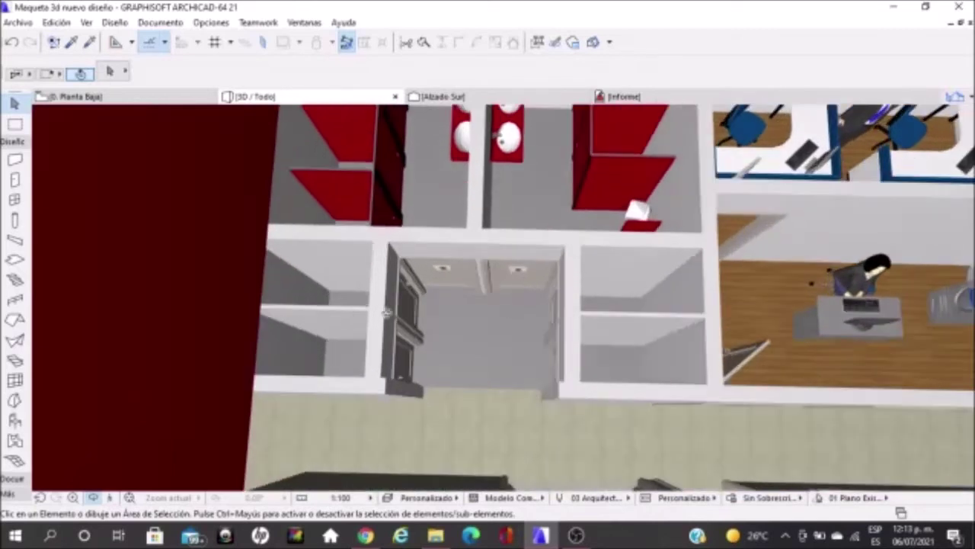
pyautogui.moveTo(616, 327)
pyautogui.keyDown('shift'); pyautogui.mouseDown(button='middle')
pyautogui.moveTo(453, 316)
pyautogui.moveTo(663, 347)
pyautogui.mouseUp(button='middle'); pyautogui.keyUp('shift')
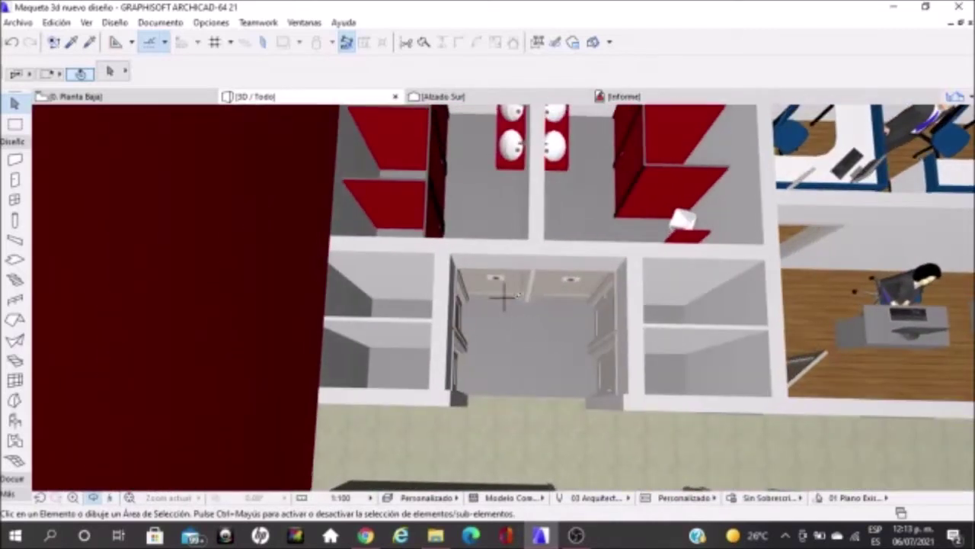
# - Pull back and orbit from plan to an oblique overview of the warehouse complex
pyautogui.scroll(-2, 587, 183)
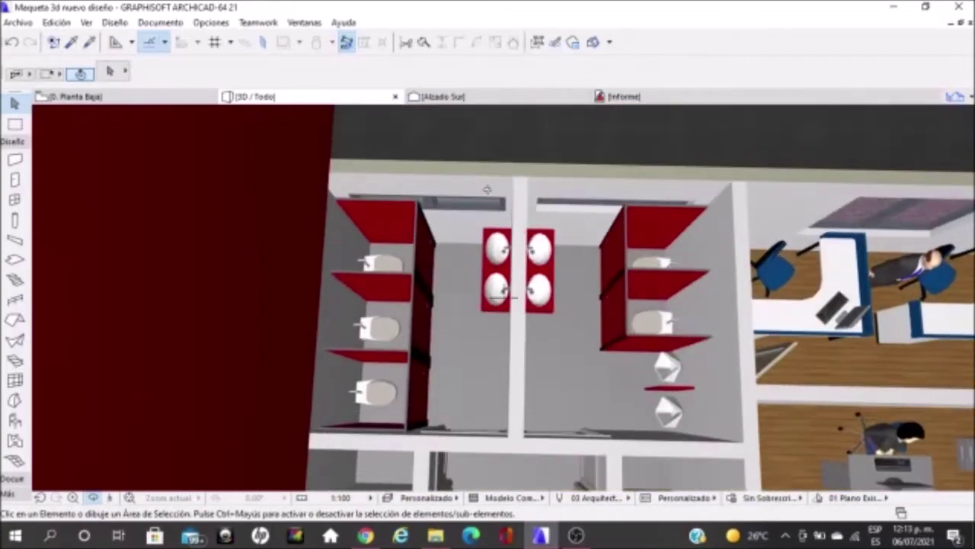
pyautogui.scroll(-2, 533, 187)
pyautogui.scroll(-1, 486, 190)
pyautogui.scroll(-2, 486, 190)
pyautogui.moveTo(598, 395)
pyautogui.keyDown('shift'); pyautogui.mouseDown(button='middle')
pyautogui.moveTo(609, 293)
pyautogui.moveTo(621, 299)
pyautogui.moveTo(587, 305)
pyautogui.moveTo(623, 325)
pyautogui.moveTo(721, 308)
pyautogui.moveTo(707, 301)
pyautogui.mouseUp(button='middle'); pyautogui.keyUp('shift')
pyautogui.scroll(2, 393, 259)
pyautogui.scroll(1, 389, 237)
# - Zoom into the yellow-outlined machinery area, looking nearly straight down with the warehouse vertical
pyautogui.moveTo(389, 238); pyautogui.dragTo(410, 310, button='middle')
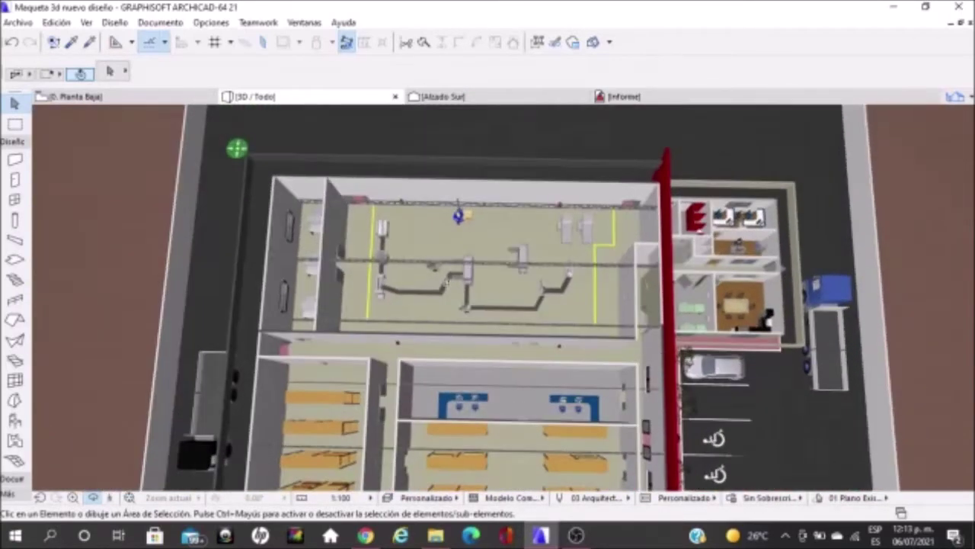
pyautogui.scroll(1, 449, 326)
pyautogui.scroll(1, 488, 318)
pyautogui.scroll(1, 526, 311)
pyautogui.keyDown('shift'); pyautogui.moveTo(539, 307); pyautogui.dragTo(594, 307, button='middle'); pyautogui.keyUp('shift')
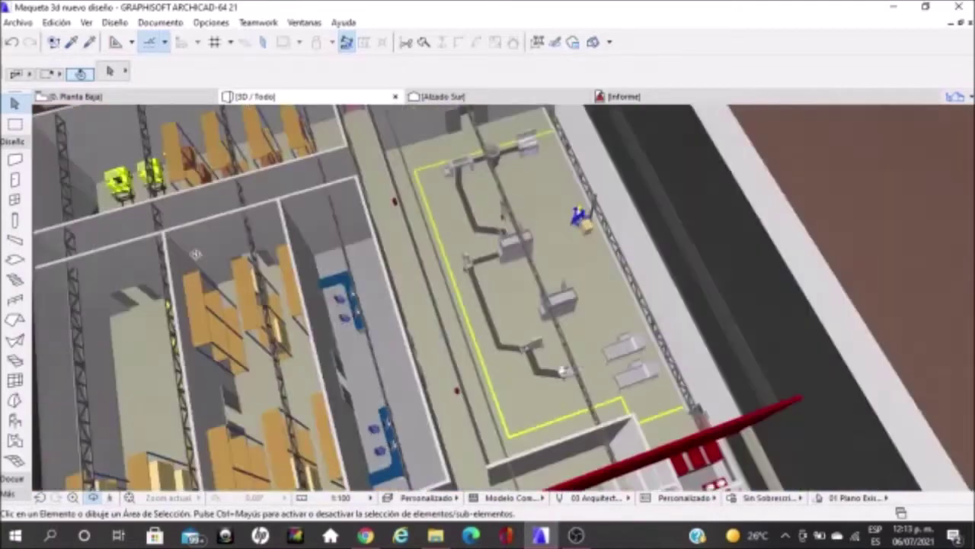
pyautogui.scroll(1, 594, 307)
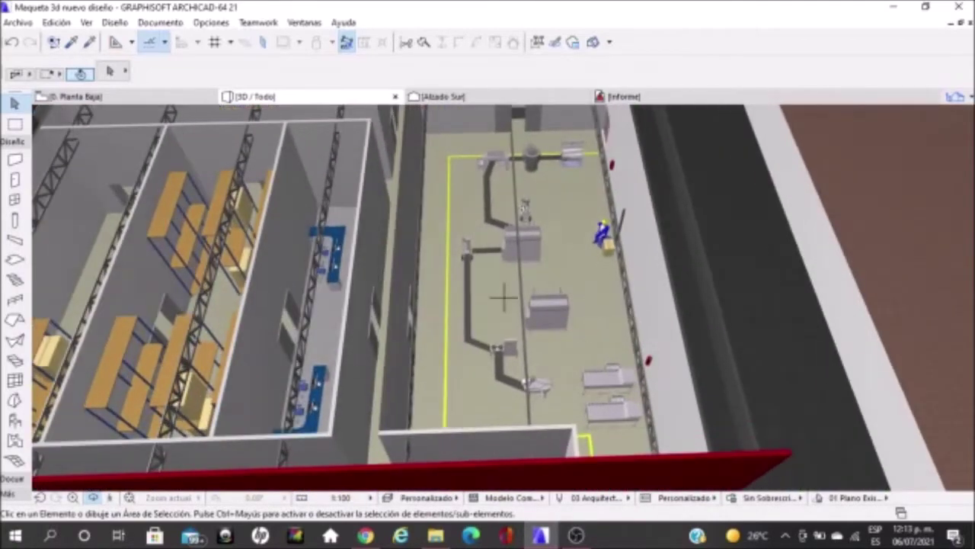
pyautogui.keyDown('shift'); pyautogui.moveTo(501, 247); pyautogui.dragTo(581, 363, button='middle'); pyautogui.keyUp('shift')
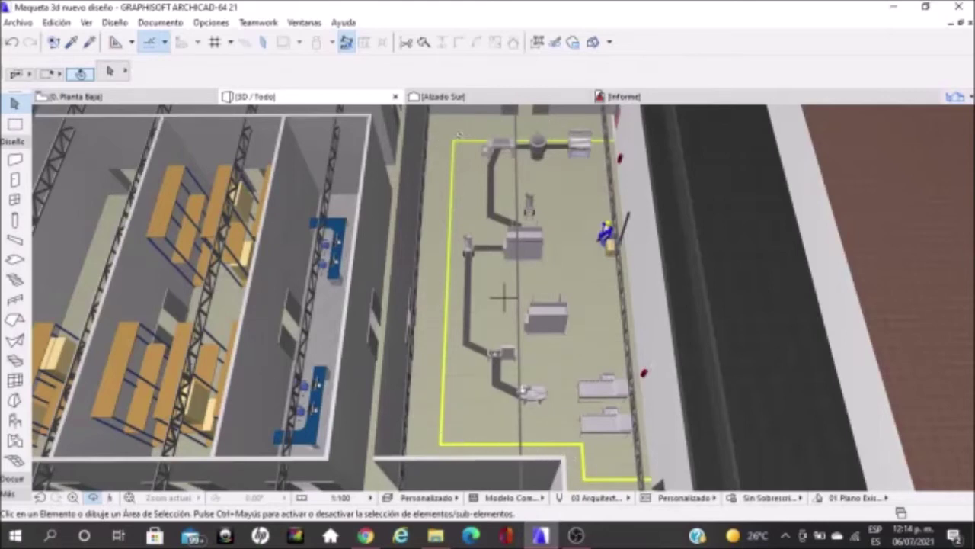
# - Tilt to an oblique view of the machinery room, then orbit to the street side
pyautogui.keyDown('shift'); pyautogui.moveTo(562, 251); pyautogui.dragTo(532, 299, button='middle'); pyautogui.keyUp('shift')
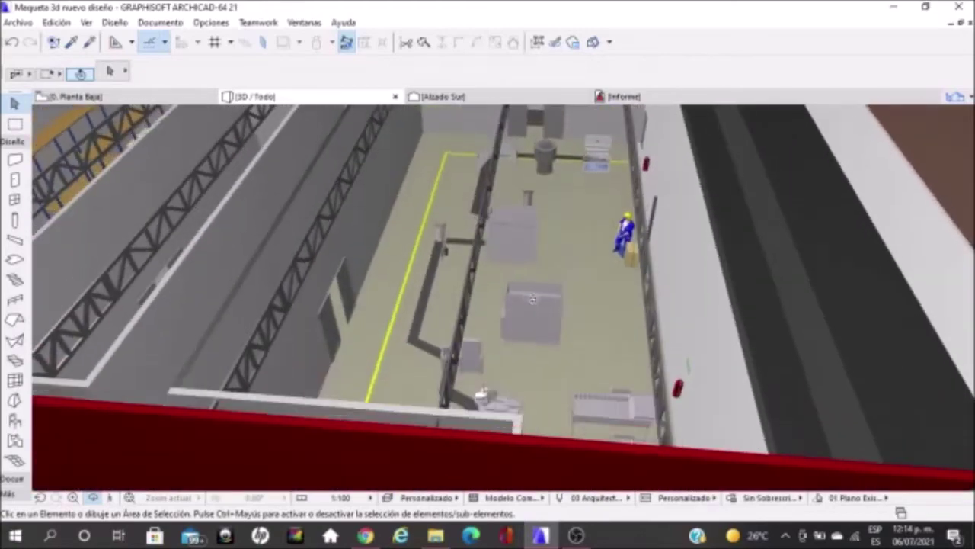
pyautogui.scroll(2, 553, 185)
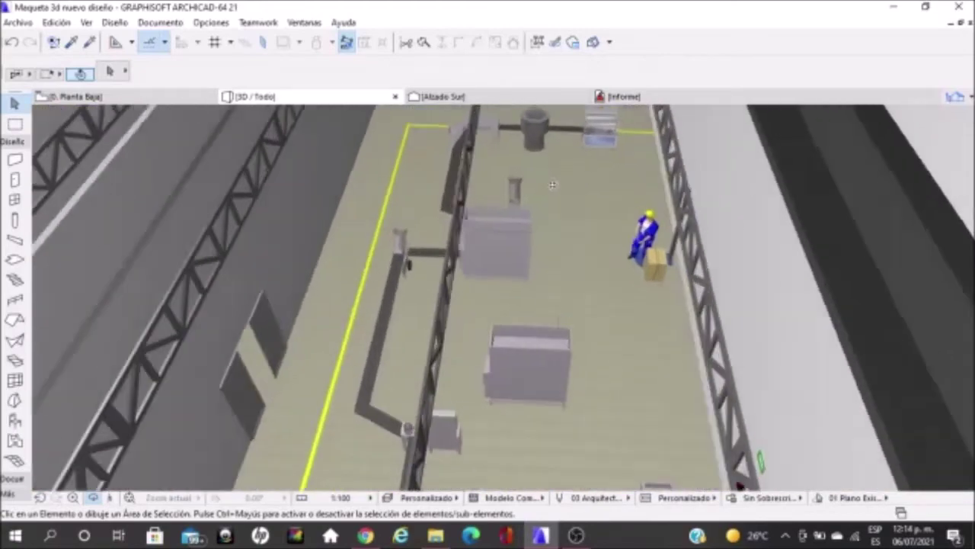
pyautogui.scroll(1, 553, 185)
pyautogui.scroll(-1, 584, 269)
pyautogui.scroll(-1, 583, 270)
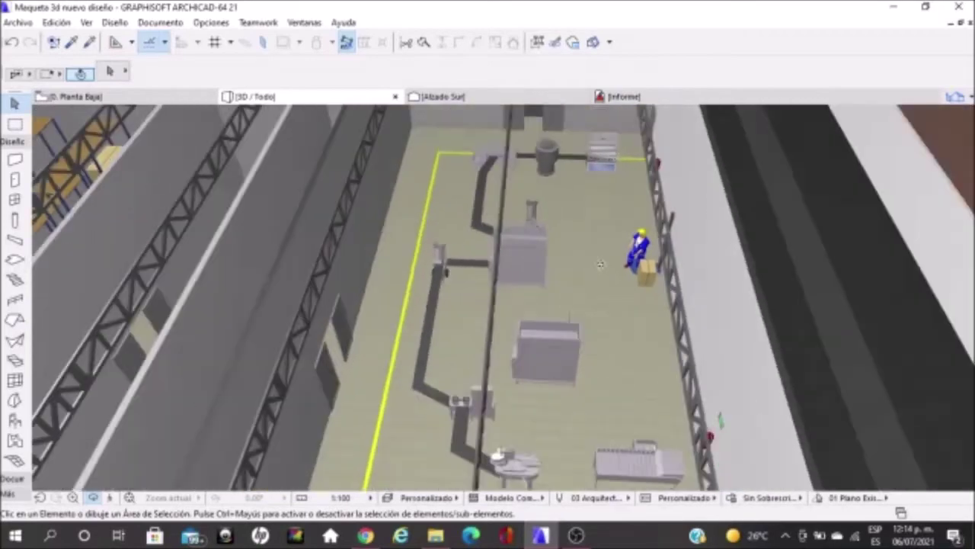
pyautogui.scroll(-1, 584, 270)
pyautogui.moveTo(453, 267)
pyautogui.keyDown('shift'); pyautogui.mouseDown(button='middle')
pyautogui.moveTo(336, 242)
pyautogui.moveTo(283, 206)
pyautogui.moveTo(504, 299)
pyautogui.mouseUp(button='middle'); pyautogui.keyUp('shift')
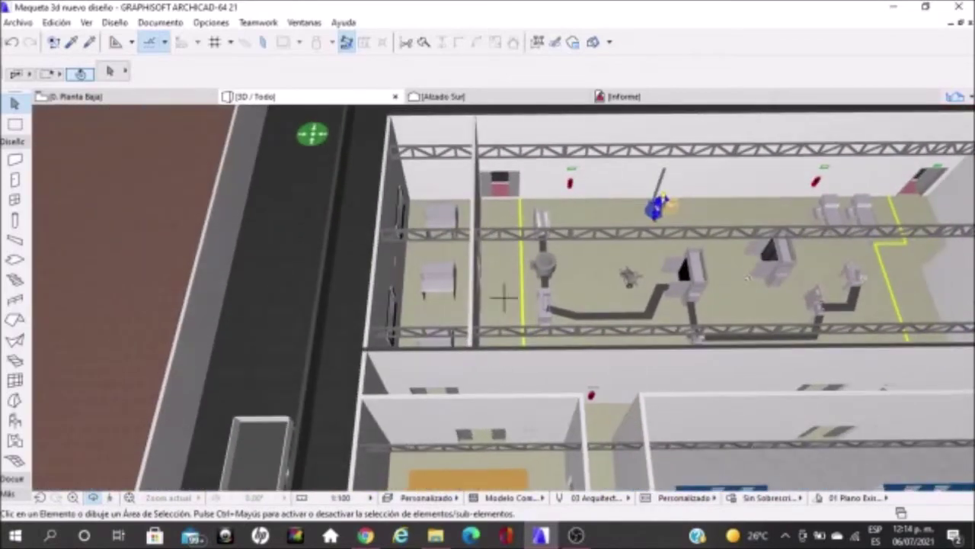
# - Zoom toward the sink-table room and orbit to view its shelves and trusses
pyautogui.scroll(2, 457, 228)
pyautogui.scroll(2, 449, 213)
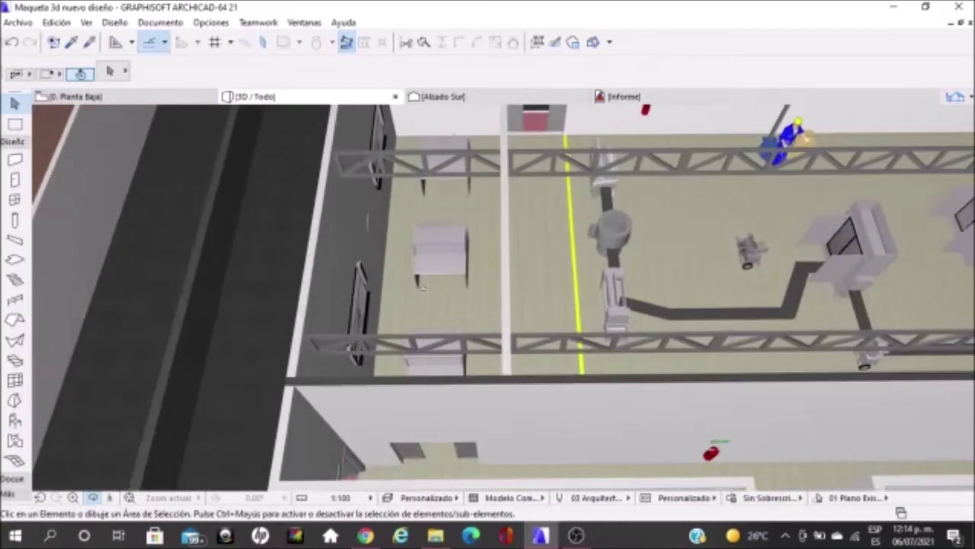
pyautogui.scroll(2, 442, 204)
pyautogui.scroll(2, 440, 201)
pyautogui.scroll(2, 440, 200)
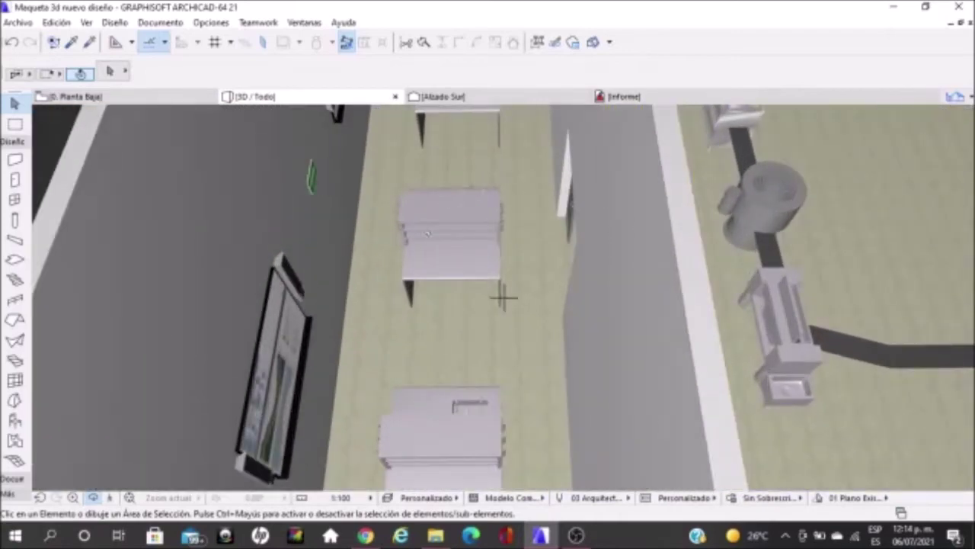
pyautogui.scroll(-2, 503, 298)
pyautogui.scroll(-2, 416, 341)
pyautogui.moveTo(503, 299)
pyautogui.keyDown('shift'); pyautogui.mouseDown(button='middle')
pyautogui.moveTo(640, 212)
pyautogui.moveTo(551, 272)
pyautogui.moveTo(533, 304)
pyautogui.moveTo(531, 342)
pyautogui.moveTo(544, 347)
pyautogui.moveTo(506, 329)
pyautogui.moveTo(496, 192)
pyautogui.mouseUp(button='middle'); pyautogui.keyUp('shift')
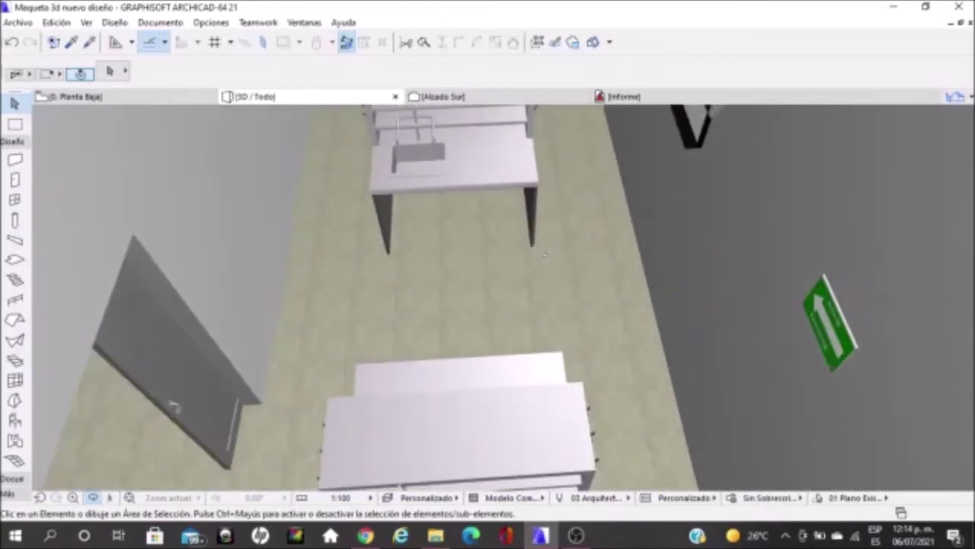
# - Lower to see the sink tables in perspective, then rise above the trusses and corridor
pyautogui.keyDown('shift'); pyautogui.moveTo(531, 251); pyautogui.dragTo(538, 224, button='middle'); pyautogui.keyUp('shift')
pyautogui.scroll(2, 496, 180)
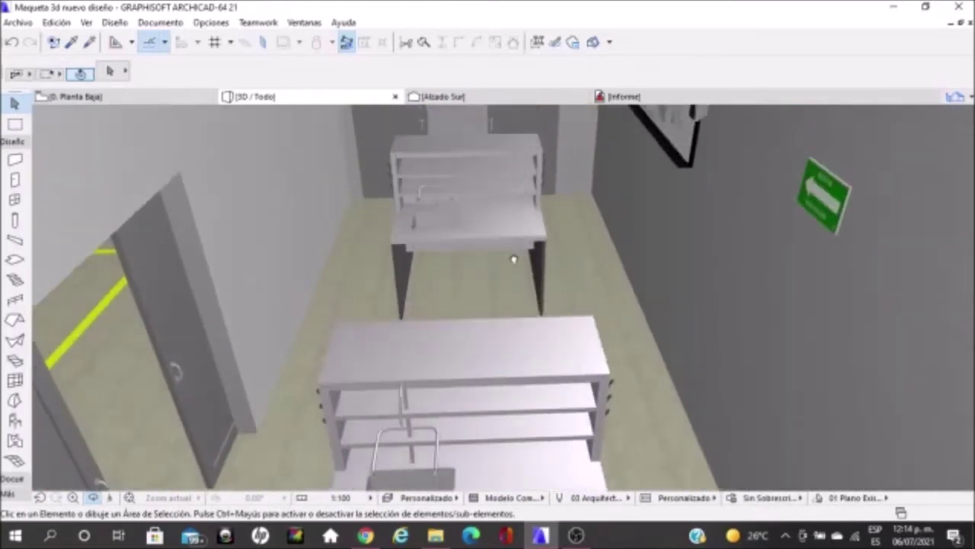
pyautogui.scroll(2, 514, 259)
pyautogui.scroll(2, 518, 267)
pyautogui.scroll(2, 476, 217)
pyautogui.scroll(2, 480, 216)
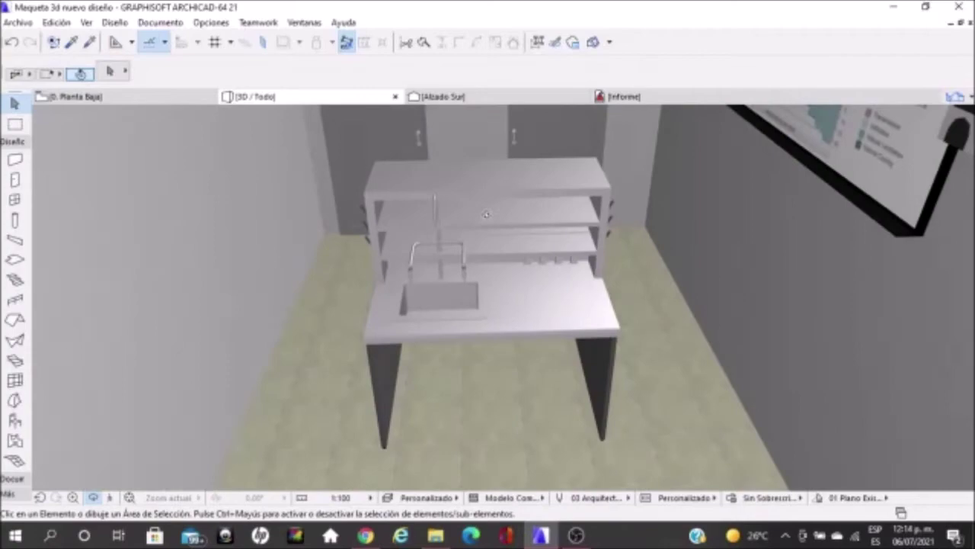
pyautogui.scroll(-3, 529, 312)
pyautogui.moveTo(529, 312)
pyautogui.keyDown('shift'); pyautogui.mouseDown(button='middle')
pyautogui.moveTo(252, 257)
pyautogui.moveTo(708, 309)
pyautogui.moveTo(457, 389)
pyautogui.moveTo(581, 261)
pyautogui.mouseUp(button='middle'); pyautogui.keyUp('shift')
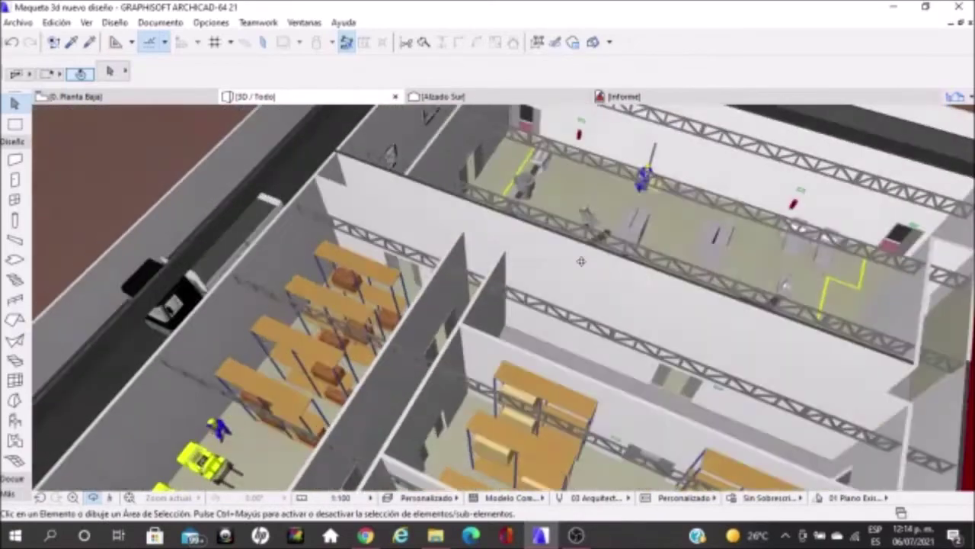
# - Orbit out to show the whole building, parking and garden, then zoom back in
pyautogui.scroll(-3, 581, 261)
pyautogui.moveTo(581, 262)
pyautogui.keyDown('shift'); pyautogui.mouseDown(button='middle')
pyautogui.moveTo(533, 338)
pyautogui.moveTo(557, 374)
pyautogui.mouseUp(button='middle'); pyautogui.keyUp('shift')
pyautogui.scroll(3, 533, 337)
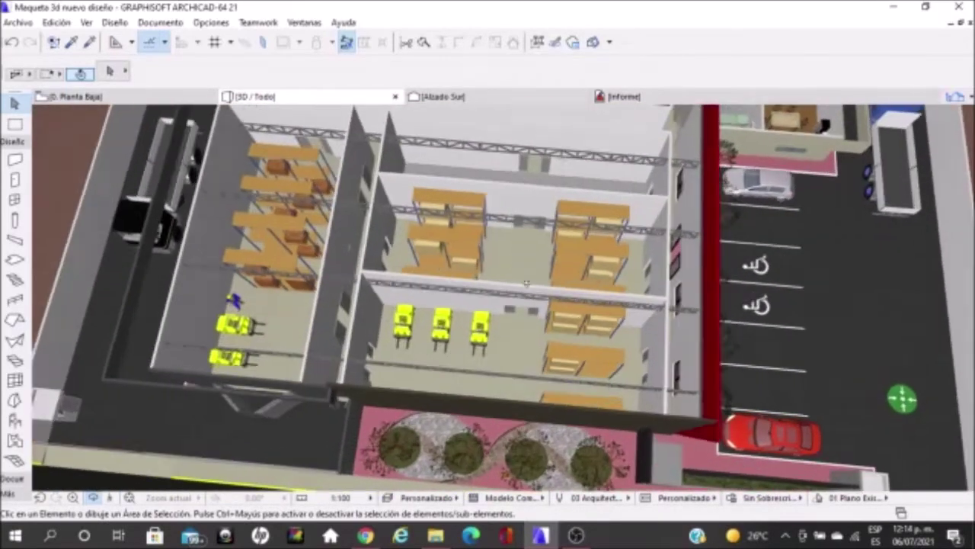
pyautogui.scroll(2, 557, 373)
pyautogui.scroll(1, 557, 373)
pyautogui.scroll(1, 579, 375)
pyautogui.scroll(1, 607, 378)
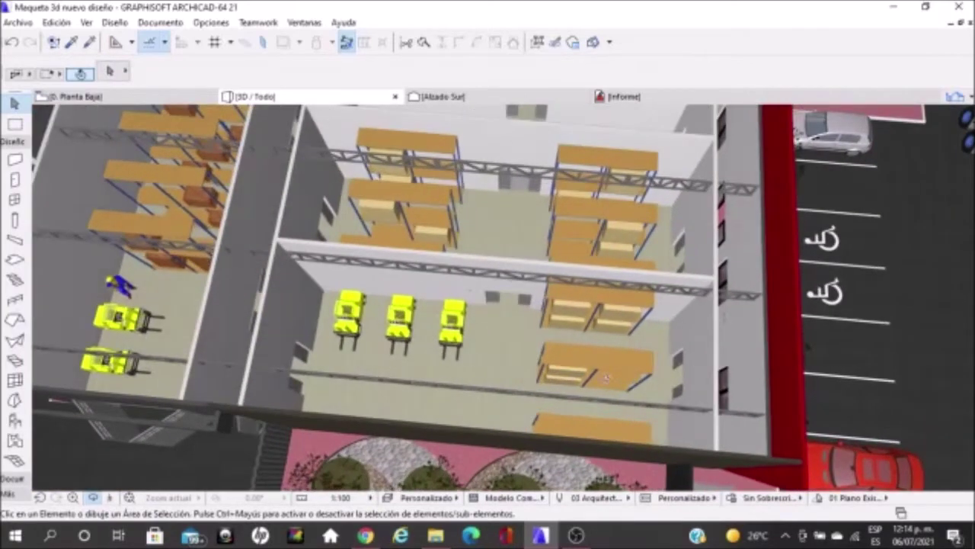
# - Look steeply down and zoom in on the rack room with three yellow forklifts
pyautogui.keyDown('shift'); pyautogui.moveTo(440, 367); pyautogui.dragTo(560, 338, button='middle'); pyautogui.keyUp('shift')
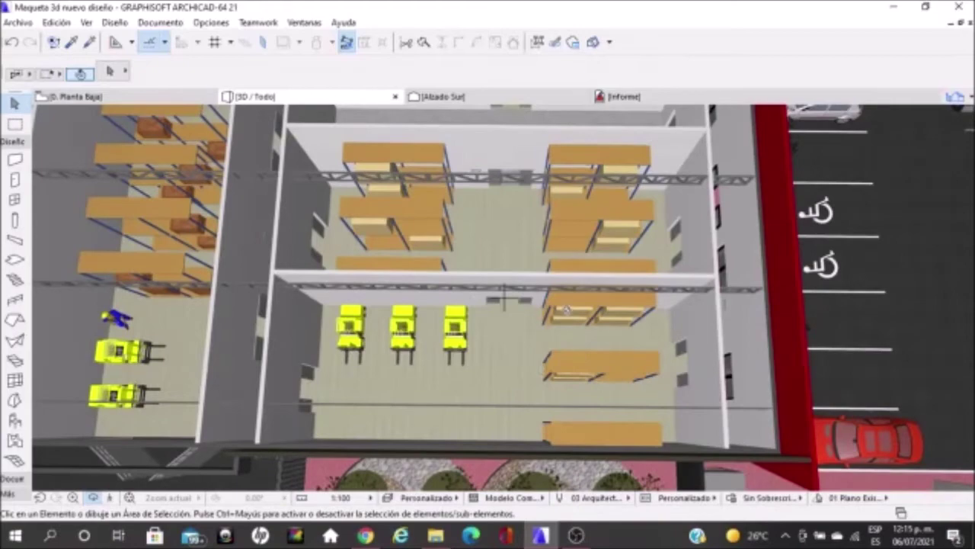
pyautogui.scroll(1, 457, 353)
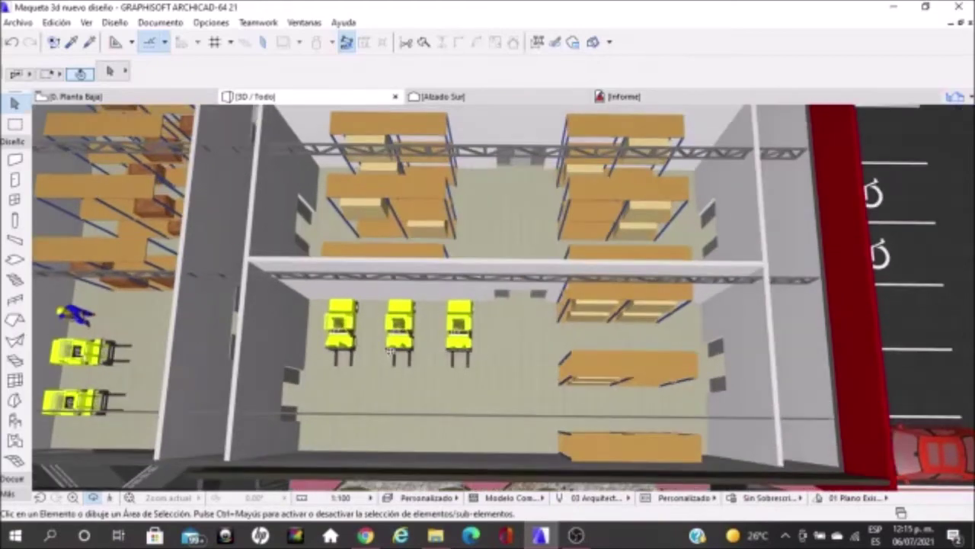
pyautogui.scroll(1, 491, 339)
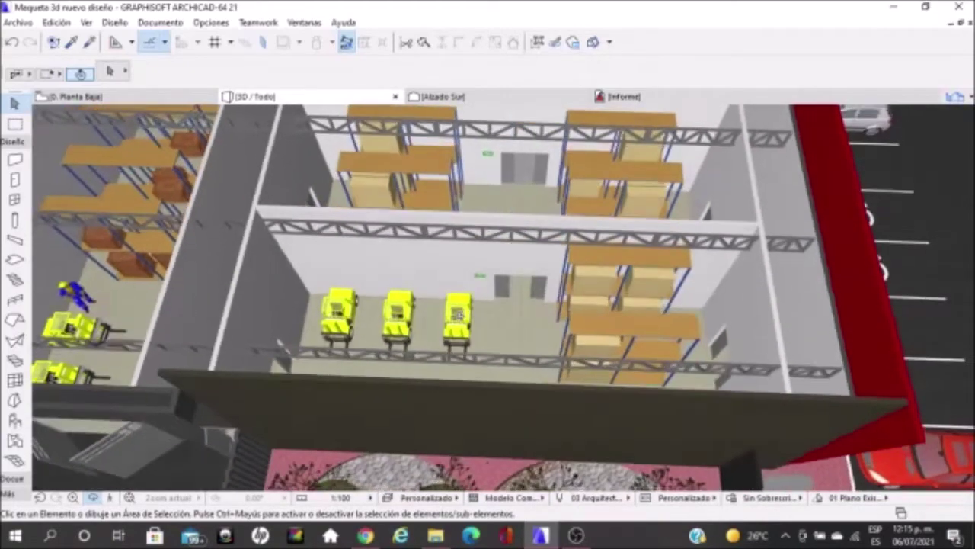
pyautogui.scroll(2, 579, 305)
pyautogui.scroll(1, 663, 261)
pyautogui.scroll(1, 663, 260)
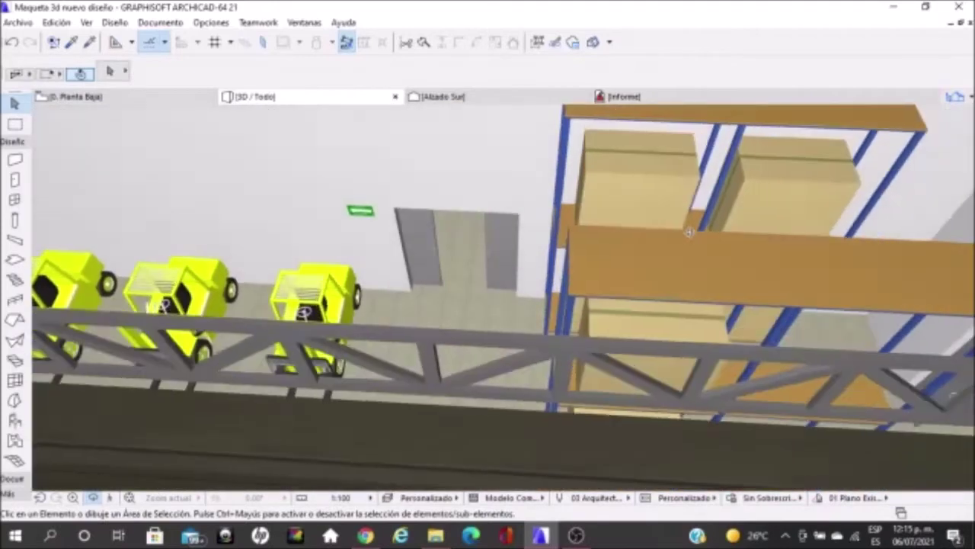
pyautogui.scroll(1, 607, 168)
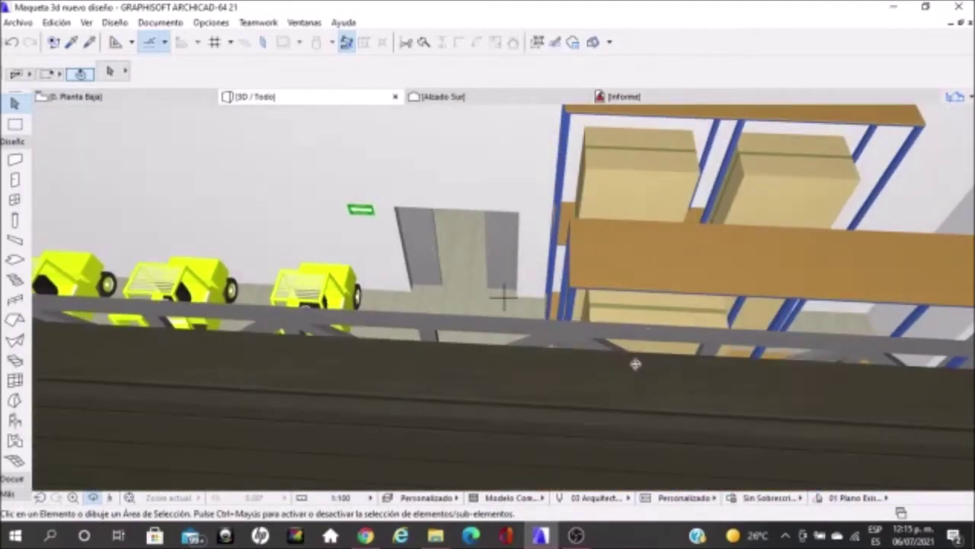
# - Back out above the rack rooms and tilt to show the trusses overhead
pyautogui.scroll(-2, 639, 358)
pyautogui.scroll(-1, 457, 231)
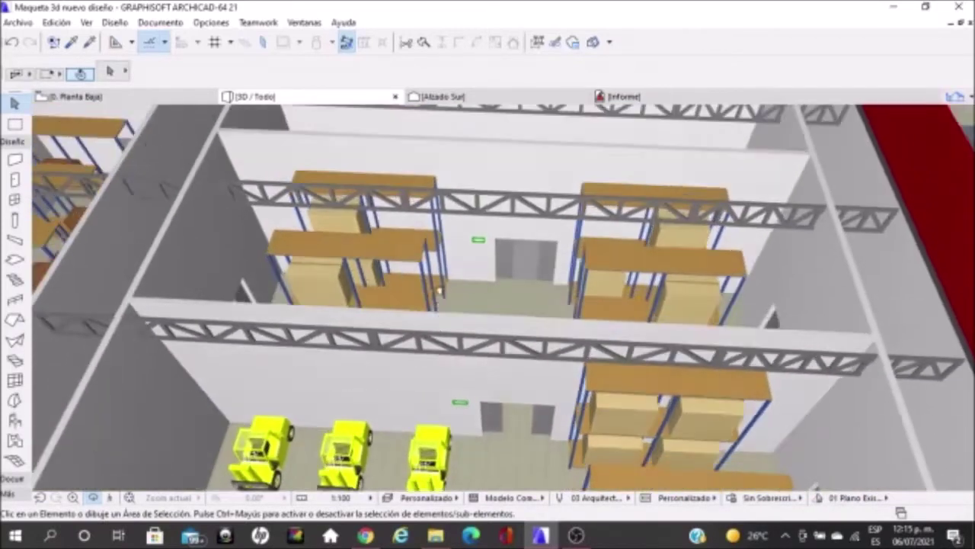
pyautogui.keyDown('shift'); pyautogui.moveTo(503, 297); pyautogui.dragTo(494, 344, button='middle'); pyautogui.keyUp('shift')
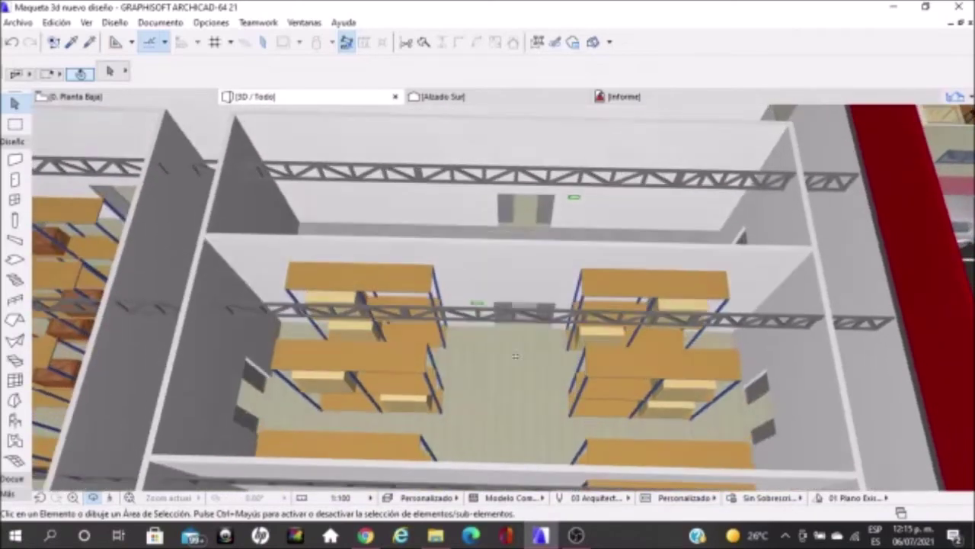
pyautogui.moveTo(447, 258)
pyautogui.keyDown('shift'); pyautogui.mouseDown(button='middle')
pyautogui.moveTo(450, 285)
pyautogui.moveTo(412, 280)
pyautogui.moveTo(442, 328)
pyautogui.mouseUp(button='middle'); pyautogui.keyUp('shift')
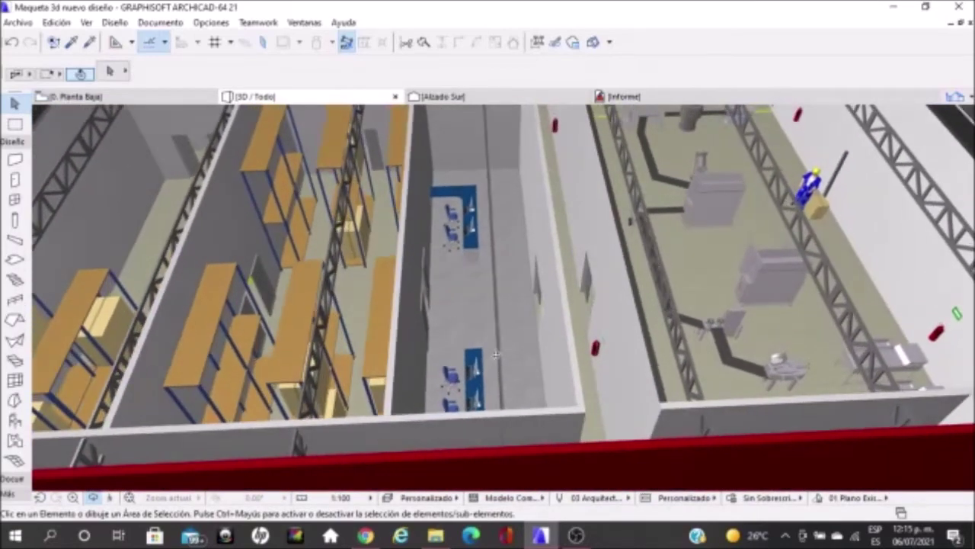
# - Zoom into the blue L-shaped desk with two chairs and monitors, viewing from above
pyautogui.scroll(2, 469, 388)
pyautogui.scroll(2, 469, 387)
pyautogui.scroll(3, 470, 388)
pyautogui.moveTo(467, 330)
pyautogui.keyDown('shift'); pyautogui.mouseDown(button='middle')
pyautogui.moveTo(464, 150)
pyautogui.moveTo(483, 261)
pyautogui.mouseUp(button='middle'); pyautogui.keyUp('shift')
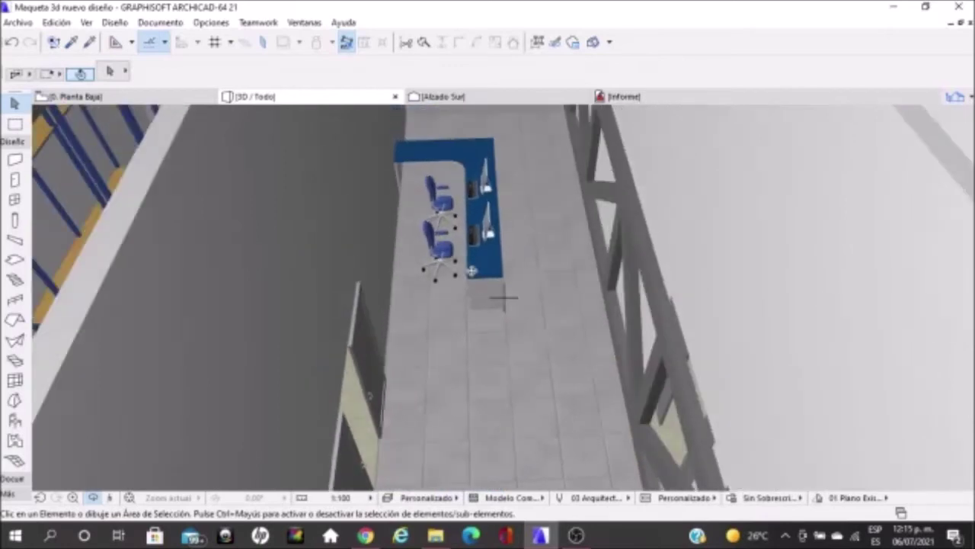
pyautogui.keyDown('shift'); pyautogui.moveTo(501, 294); pyautogui.dragTo(462, 207, button='middle'); pyautogui.keyUp('shift')
pyautogui.scroll(2, 462, 206)
pyautogui.scroll(2, 461, 198)
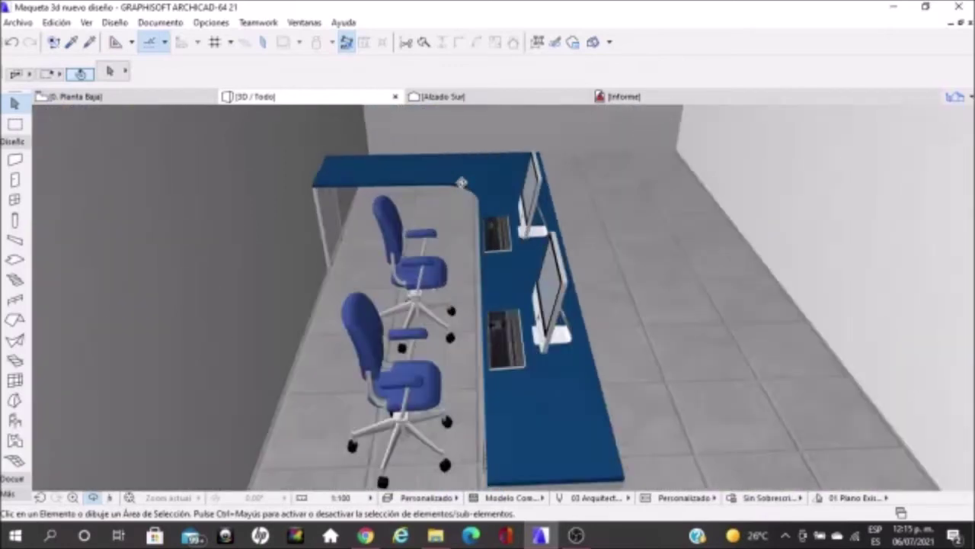
pyautogui.scroll(2, 461, 187)
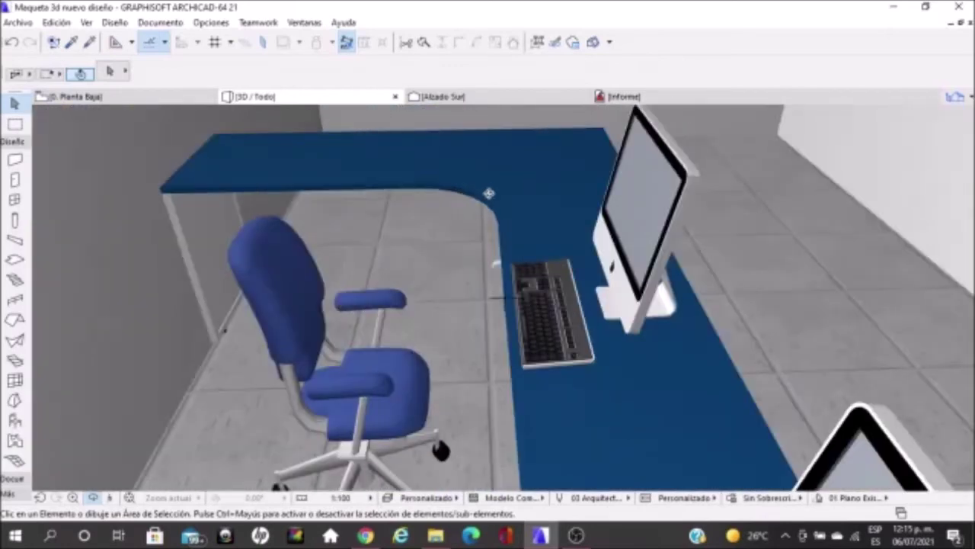
# - Zoom back out and orbit over to the warehouse racks and forklifts
pyautogui.scroll(-2, 490, 194)
pyautogui.scroll(-2, 490, 198)
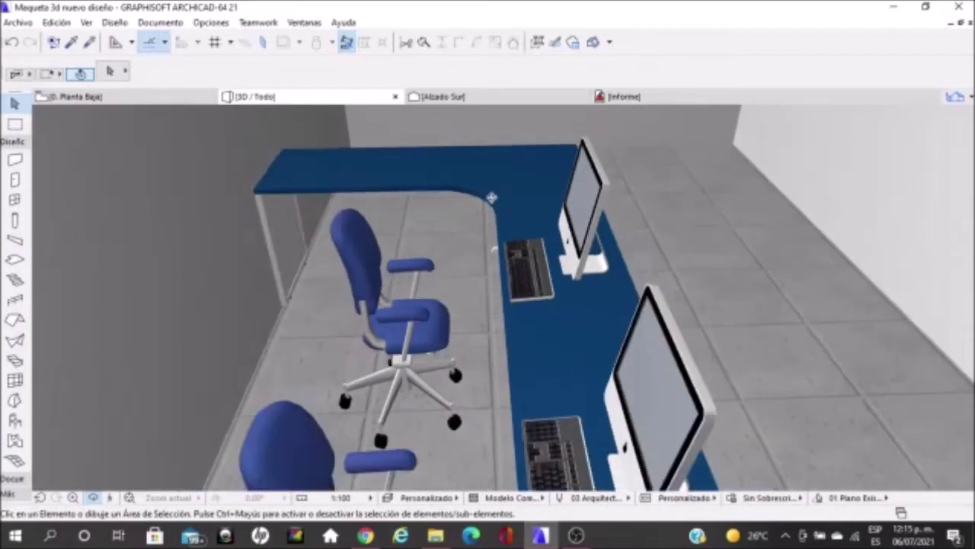
pyautogui.scroll(-2, 495, 213)
pyautogui.scroll(-2, 507, 237)
pyautogui.scroll(-2, 506, 240)
pyautogui.scroll(-2, 503, 248)
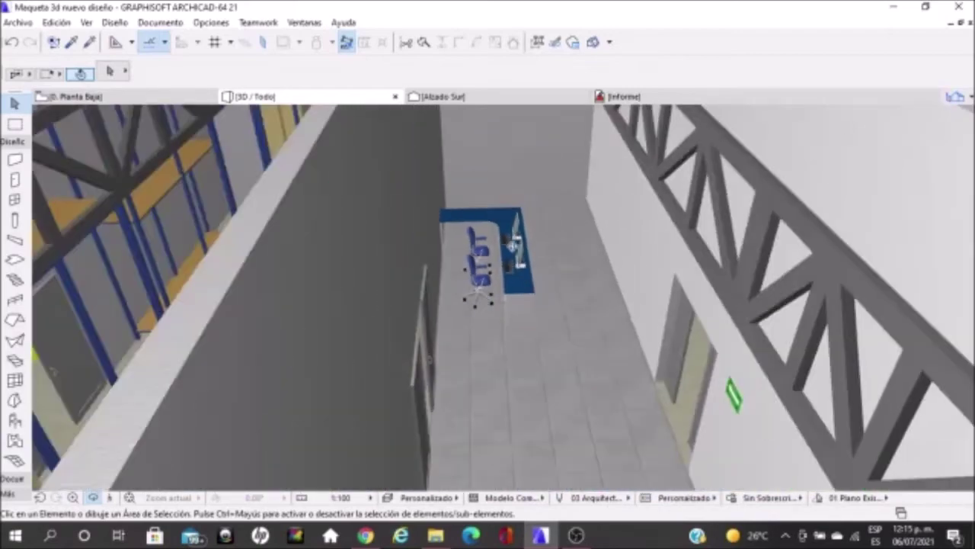
pyautogui.scroll(-2, 504, 252)
pyautogui.scroll(-2, 511, 257)
pyautogui.moveTo(214, 202)
pyautogui.keyDown('shift'); pyautogui.mouseDown(button='middle')
pyautogui.moveTo(607, 284)
pyautogui.moveTo(442, 324)
pyautogui.moveTo(375, 328)
pyautogui.moveTo(503, 299)
pyautogui.moveTo(538, 330)
pyautogui.mouseUp(button='middle'); pyautogui.keyUp('shift')
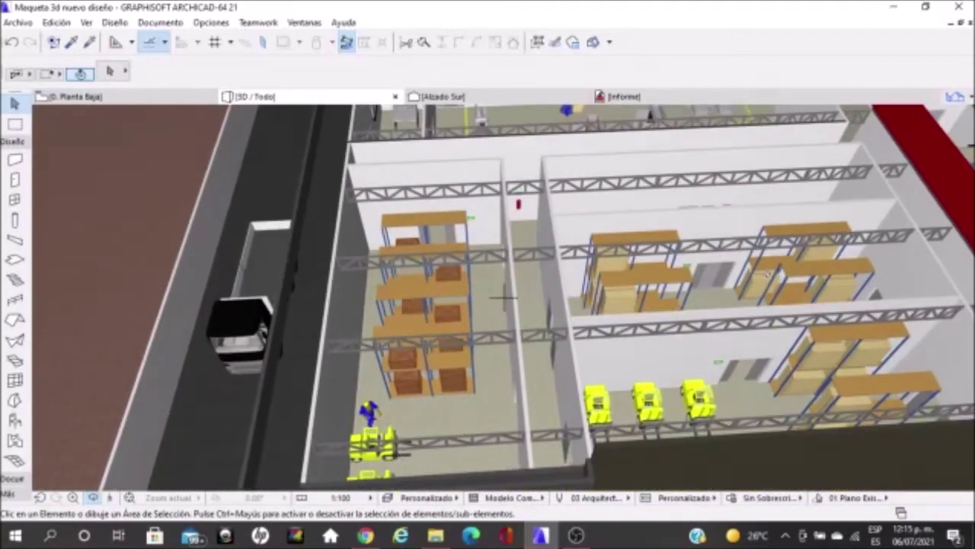
# - Orbit toward the back rooms and zoom in close on a crate-loaded shelving rack
pyautogui.keyDown('shift'); pyautogui.moveTo(696, 216); pyautogui.dragTo(738, 188, button='middle'); pyautogui.keyUp('shift')
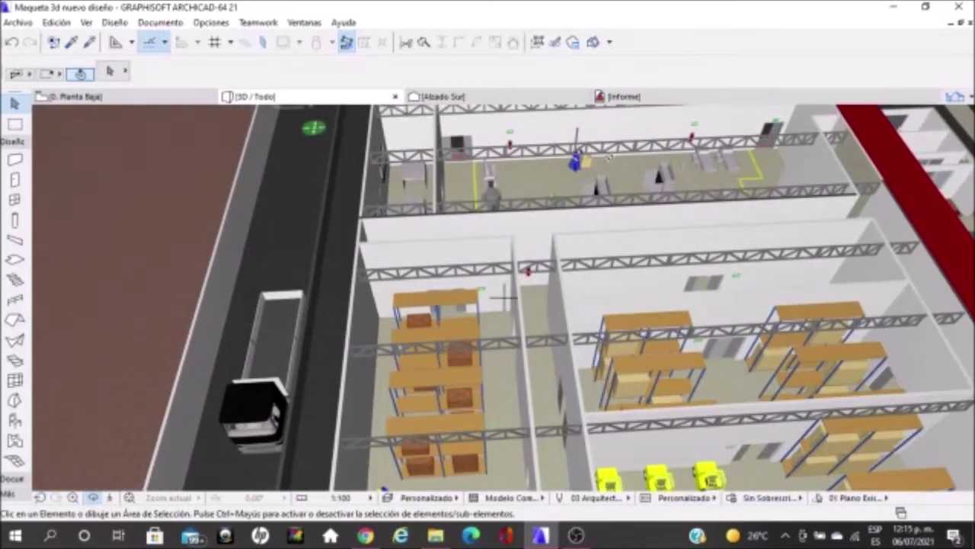
pyautogui.scroll(3, 453, 349)
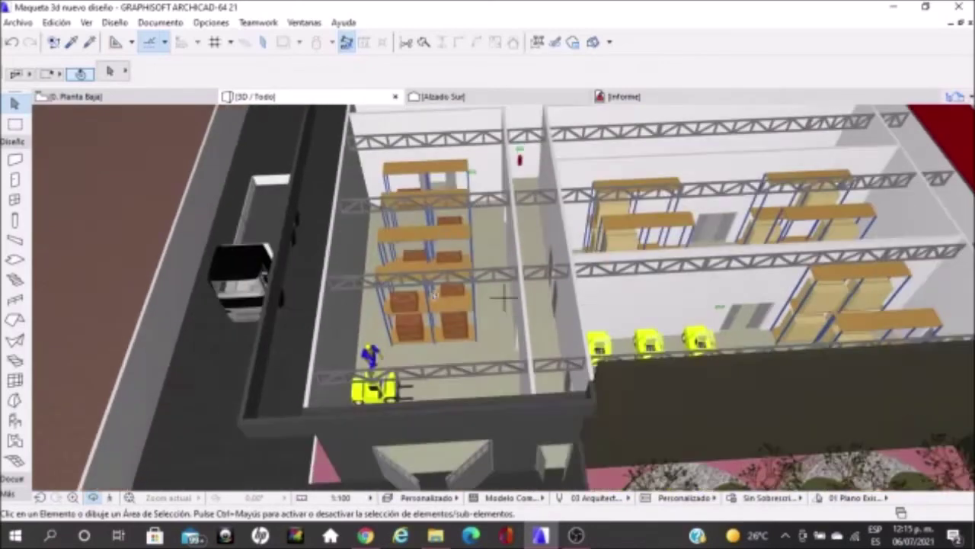
pyautogui.scroll(2, 442, 332)
pyautogui.scroll(2, 430, 313)
pyautogui.scroll(2, 410, 283)
pyautogui.scroll(3, 409, 284)
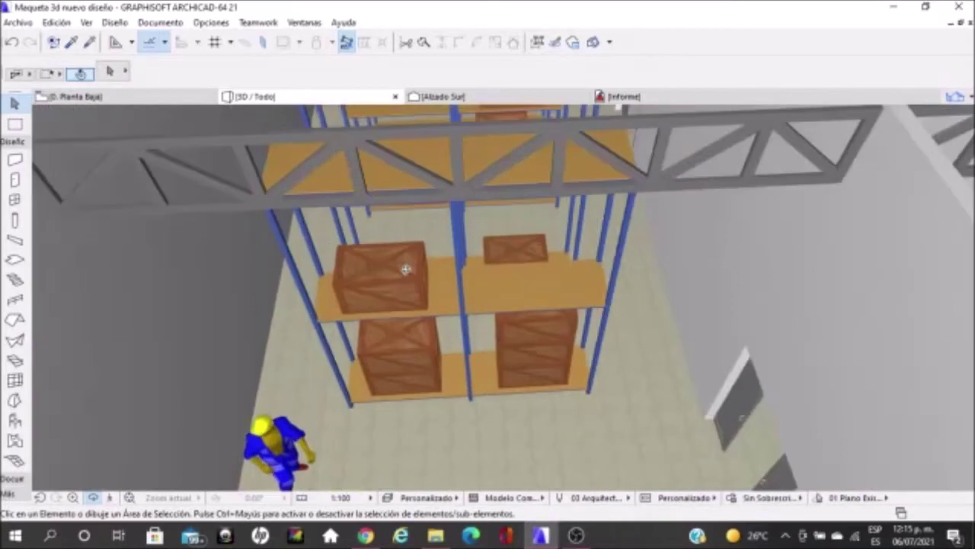
pyautogui.scroll(2, 438, 274)
pyautogui.scroll(1, 466, 265)
pyautogui.scroll(2, 495, 256)
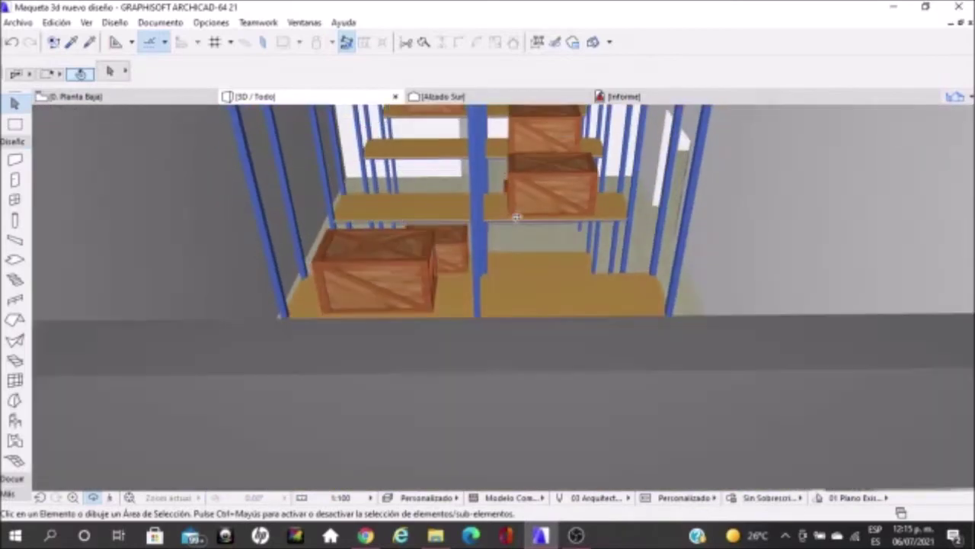
pyautogui.scroll(2, 556, 159)
pyautogui.scroll(2, 556, 162)
pyautogui.scroll(2, 557, 163)
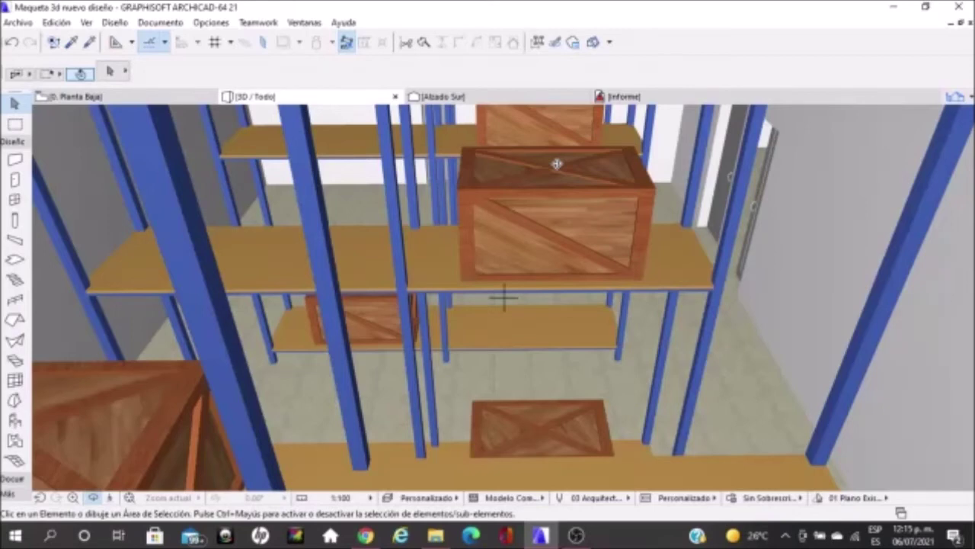
# - Orbit around the crates, then zoom out to the building and its right-side parking
pyautogui.keyDown('shift'); pyautogui.moveTo(527, 165); pyautogui.dragTo(324, 370, button='middle'); pyautogui.keyUp('shift')
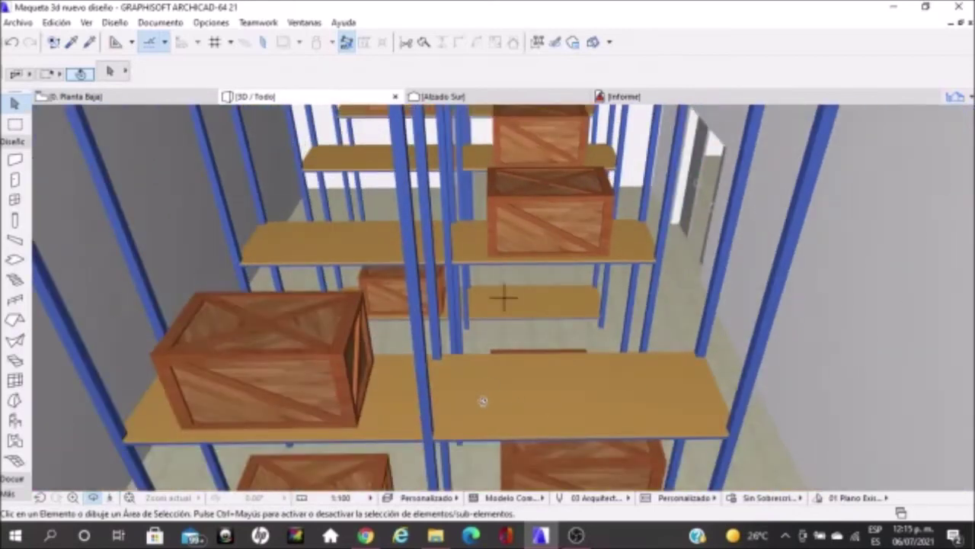
pyautogui.keyDown('shift'); pyautogui.moveTo(482, 401); pyautogui.dragTo(404, 296, button='middle'); pyautogui.keyUp('shift')
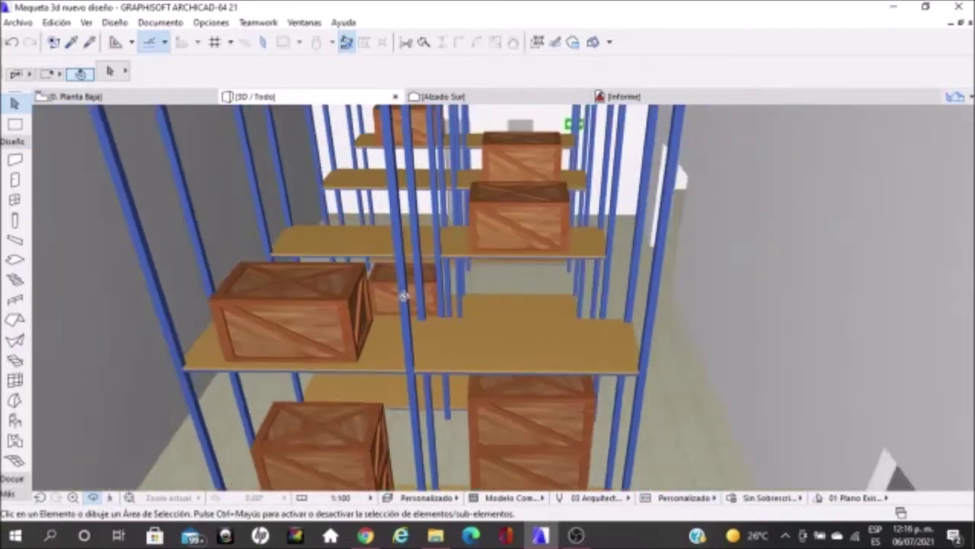
pyautogui.scroll(-3, 403, 296)
pyautogui.scroll(-3, 407, 289)
pyautogui.scroll(-3, 416, 278)
pyautogui.scroll(-3, 424, 269)
pyautogui.moveTo(424, 269)
pyautogui.keyDown('shift'); pyautogui.mouseDown(button='middle')
pyautogui.moveTo(676, 271)
pyautogui.moveTo(670, 285)
pyautogui.moveTo(685, 206)
pyautogui.mouseUp(button='middle'); pyautogui.keyUp('shift')
pyautogui.scroll(3, 696, 157)
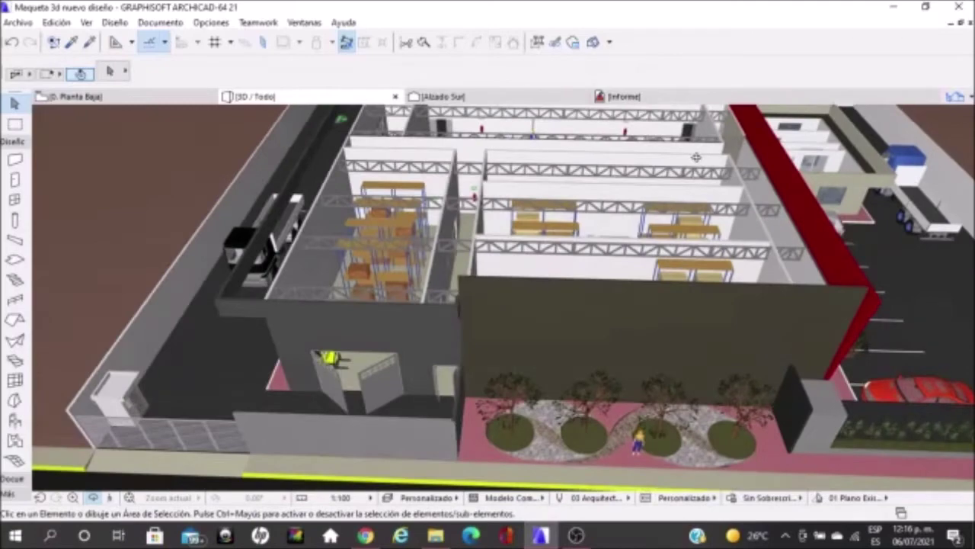
# - Circle the roofless warehouse to a front-left view showing the truck, trees and street
pyautogui.scroll(3, 696, 157)
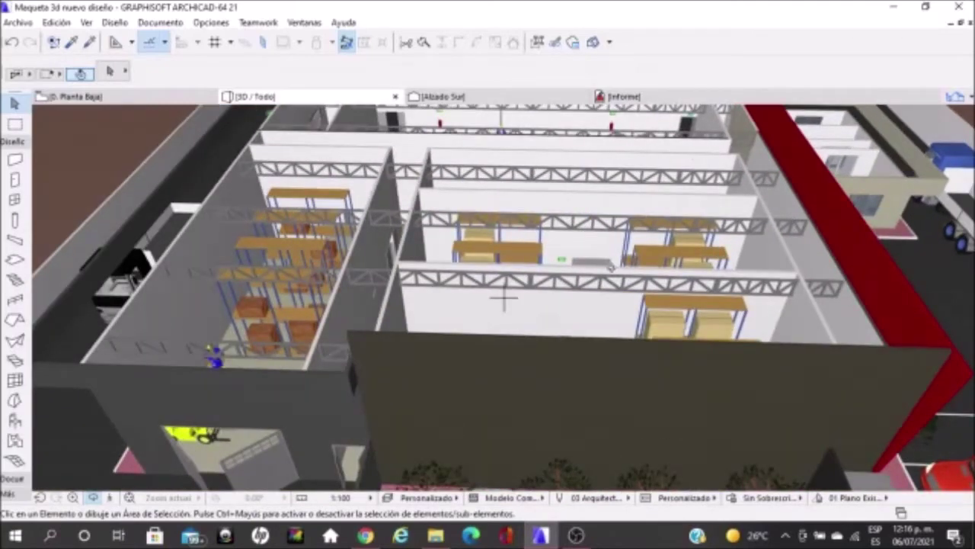
pyautogui.scroll(-2, 503, 301)
pyautogui.scroll(-2, 503, 301)
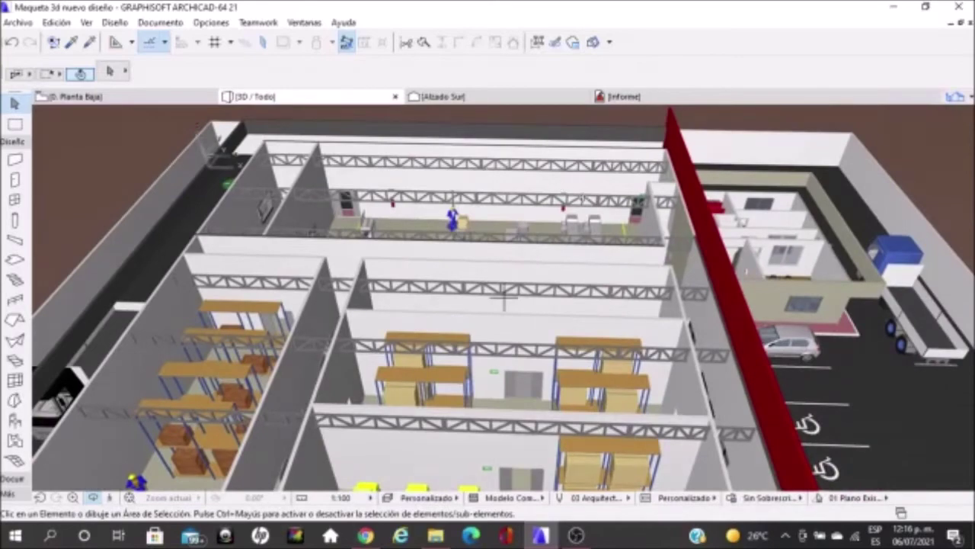
pyautogui.scroll(-2, 503, 301)
pyautogui.scroll(-2, 502, 301)
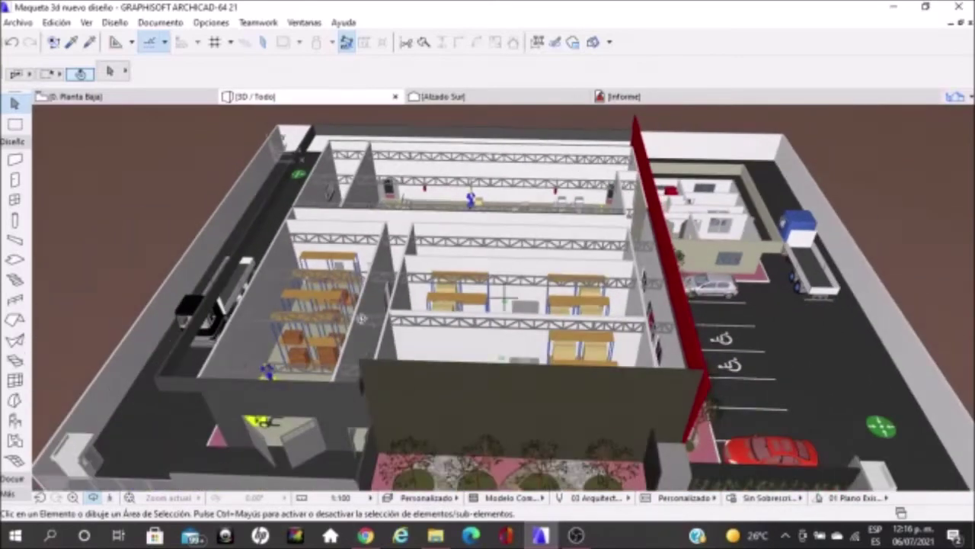
pyautogui.scroll(2, 503, 299)
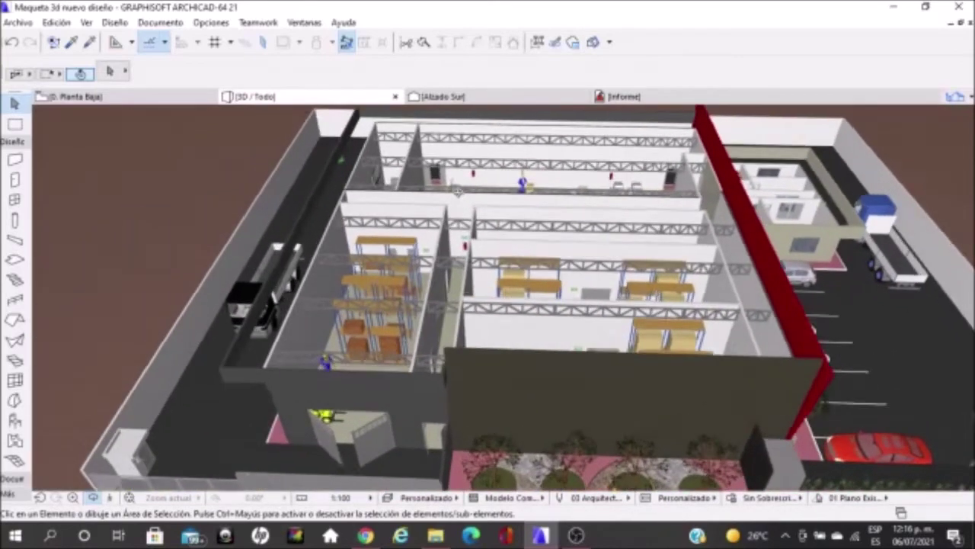
pyautogui.scroll(2, 417, 245)
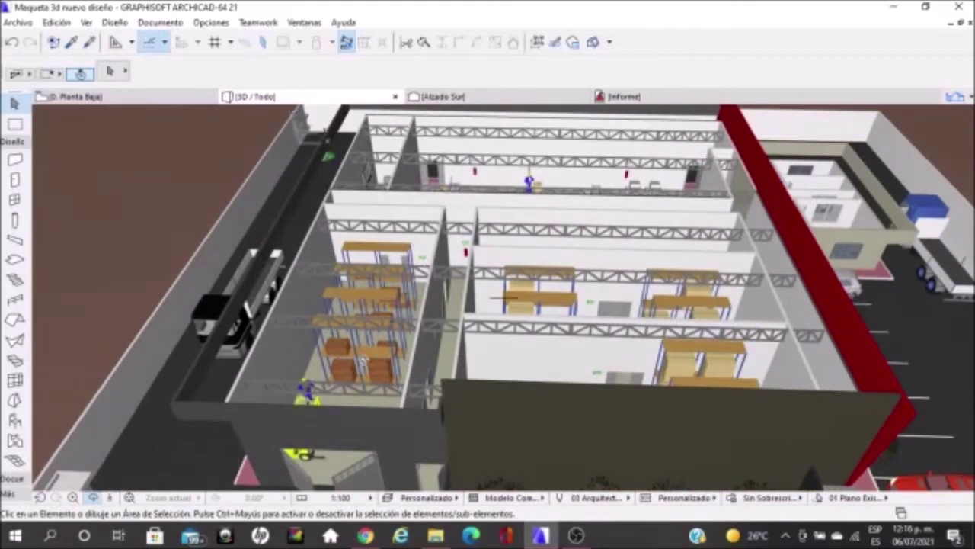
pyautogui.keyDown('shift'); pyautogui.moveTo(503, 298); pyautogui.dragTo(795, 246, button='middle'); pyautogui.keyUp('shift')
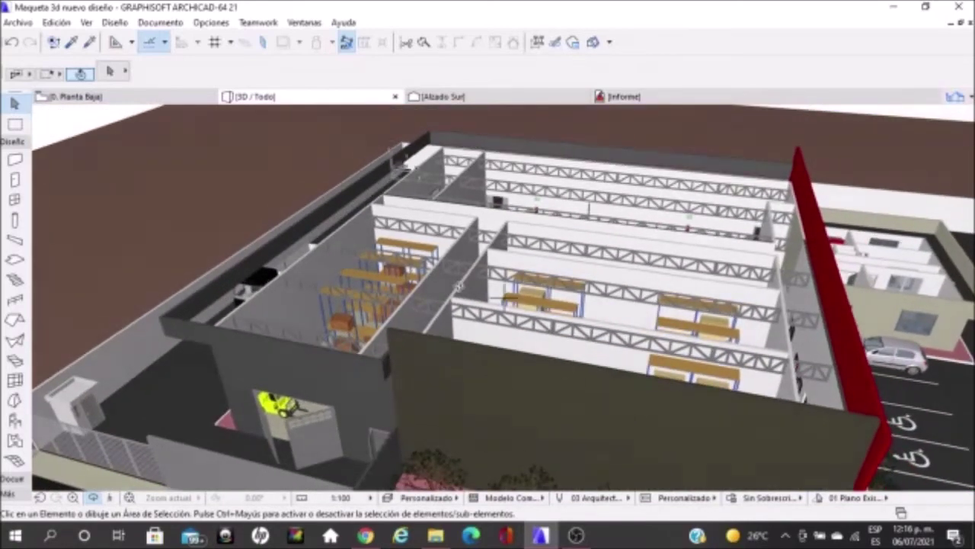
pyautogui.keyDown('shift'); pyautogui.moveTo(458, 285); pyautogui.dragTo(662, 275, button='middle'); pyautogui.keyUp('shift')
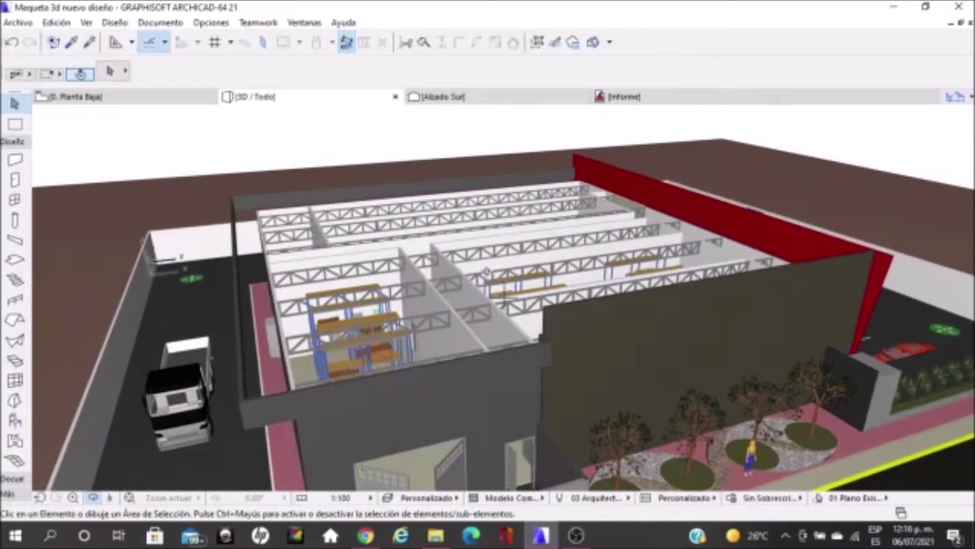
pyautogui.moveTo(374, 334)
pyautogui.keyDown('shift'); pyautogui.mouseDown(button='middle')
pyautogui.moveTo(312, 283)
pyautogui.moveTo(505, 297)
pyautogui.mouseUp(button='middle'); pyautogui.keyUp('shift')
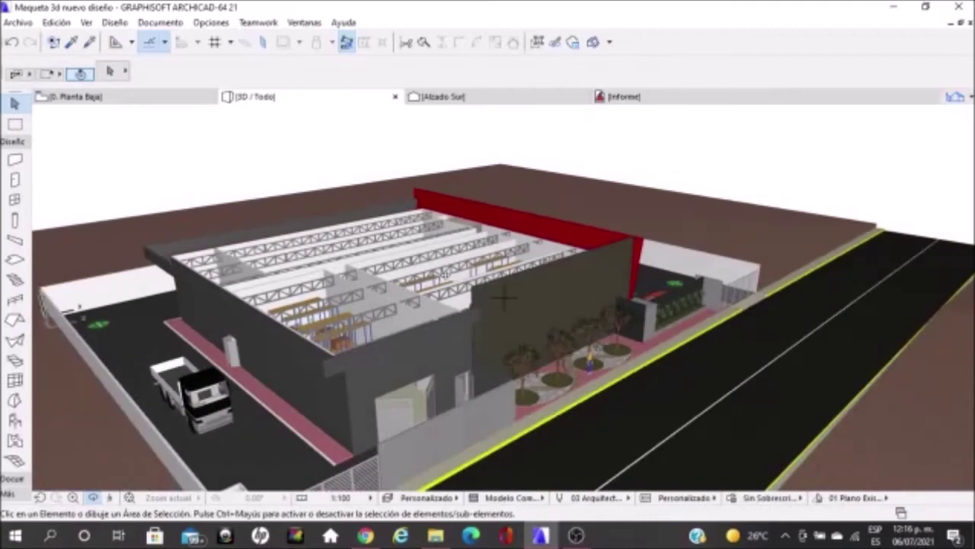
# - Orbit to a frontal view with the street along the bottom and zoom toward the entrance
pyautogui.keyDown('shift'); pyautogui.moveTo(496, 360); pyautogui.dragTo(343, 358, button='middle'); pyautogui.keyUp('shift')
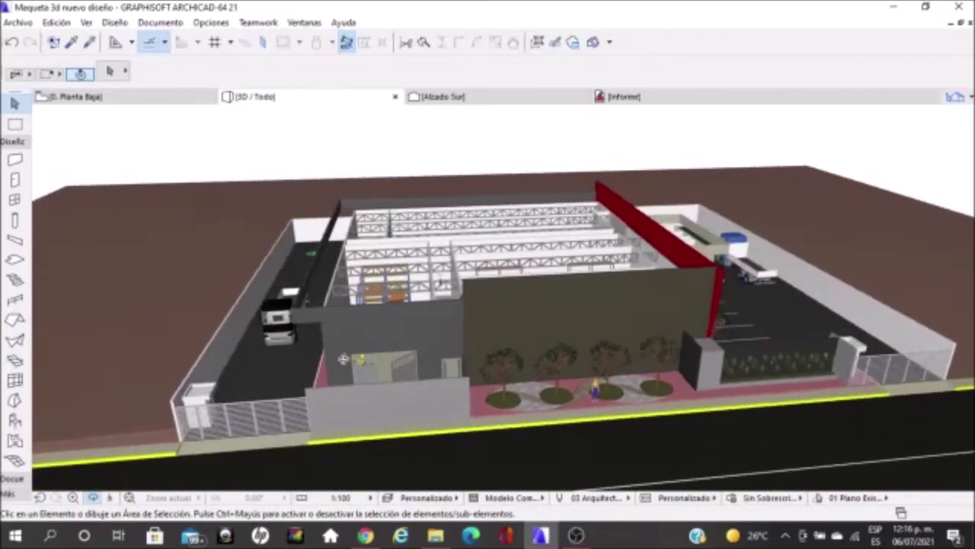
pyautogui.scroll(2, 386, 357)
pyautogui.scroll(2, 387, 357)
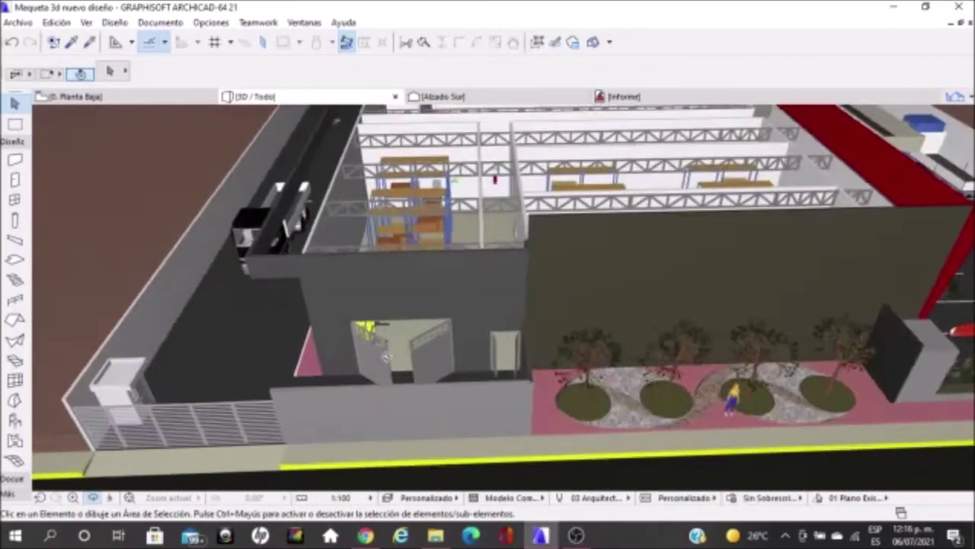
pyautogui.scroll(2, 384, 357)
pyautogui.scroll(-1, 446, 196)
pyautogui.scroll(-1, 465, 240)
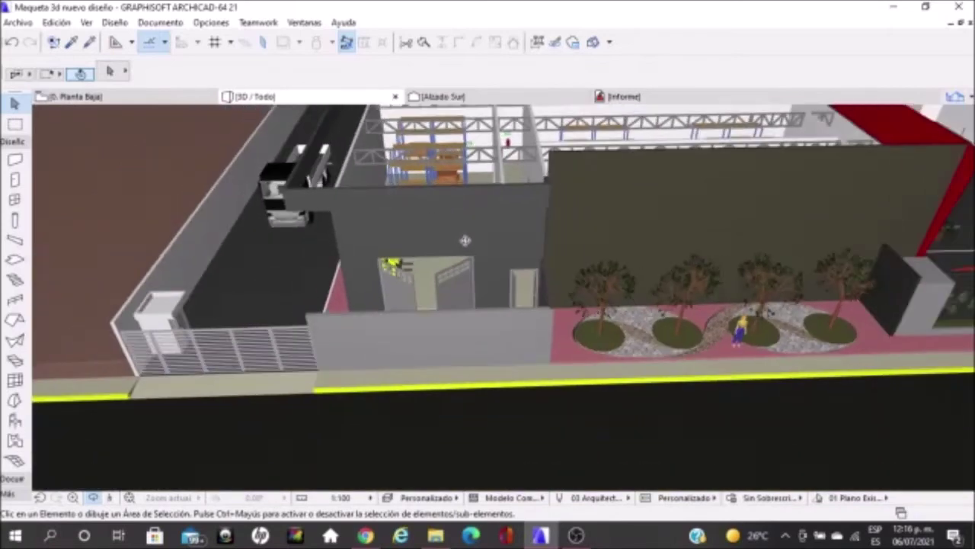
pyautogui.scroll(-1, 465, 240)
pyautogui.scroll(-1, 457, 221)
pyautogui.scroll(1, 452, 198)
pyautogui.scroll(1, 452, 193)
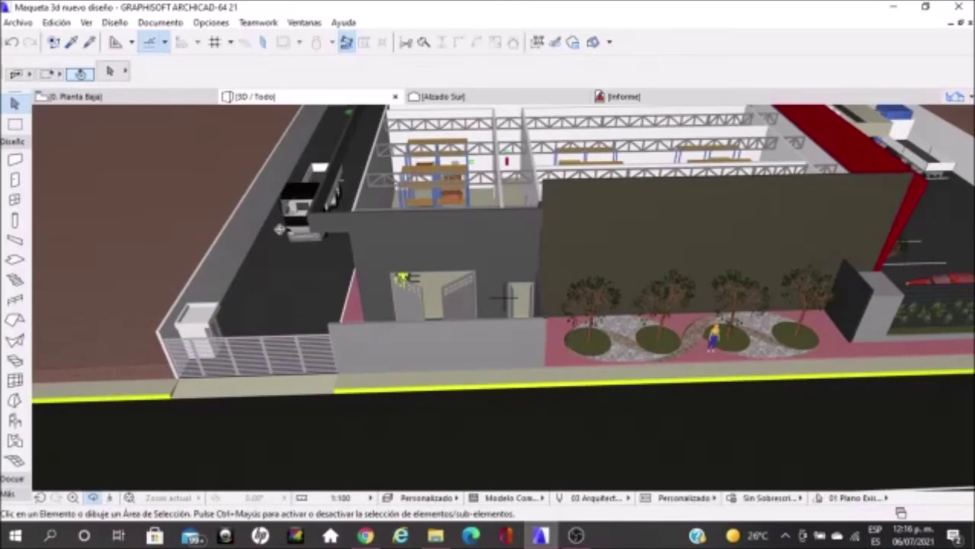
# - Orbit to an oblique street-corner view of the red facade, parking lot and office block
pyautogui.scroll(-3, 503, 298)
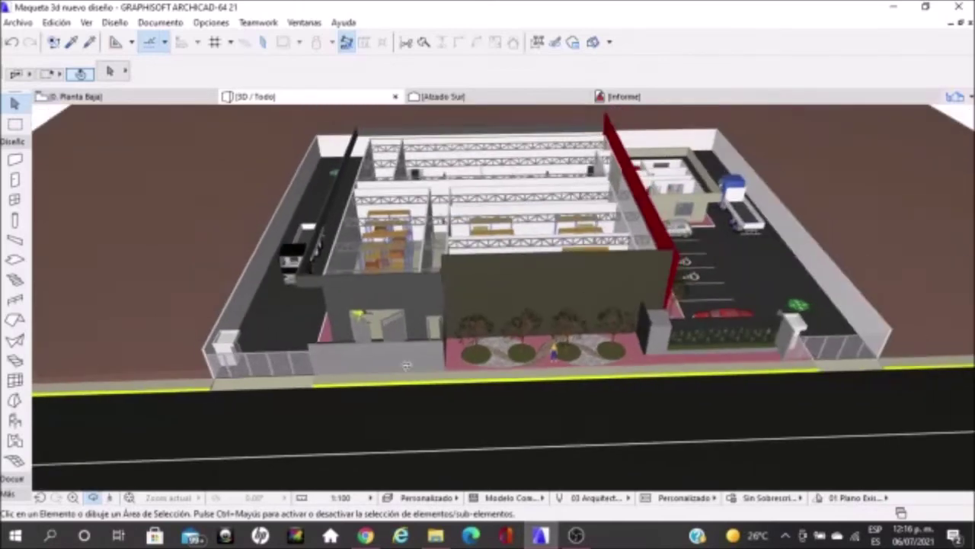
pyautogui.scroll(-1, 503, 298)
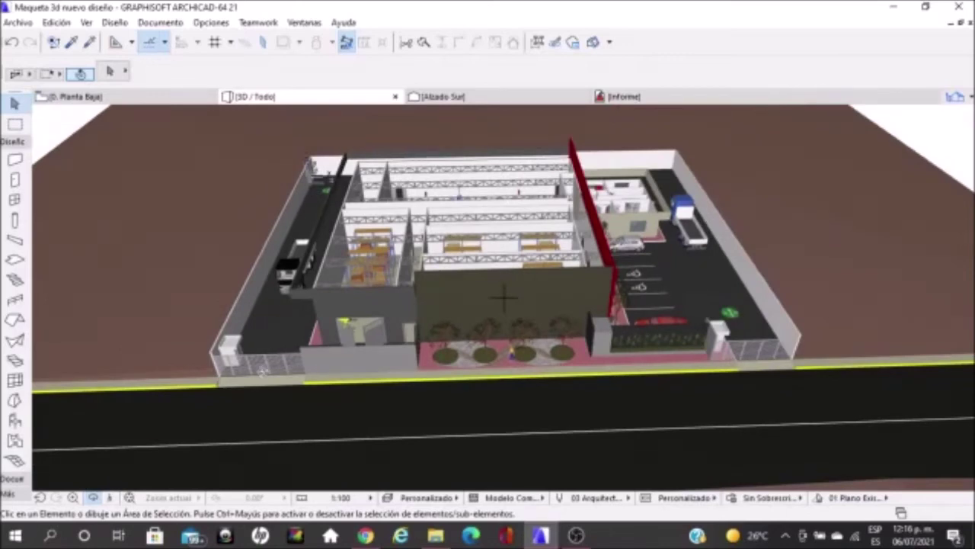
pyautogui.scroll(1, 536, 399)
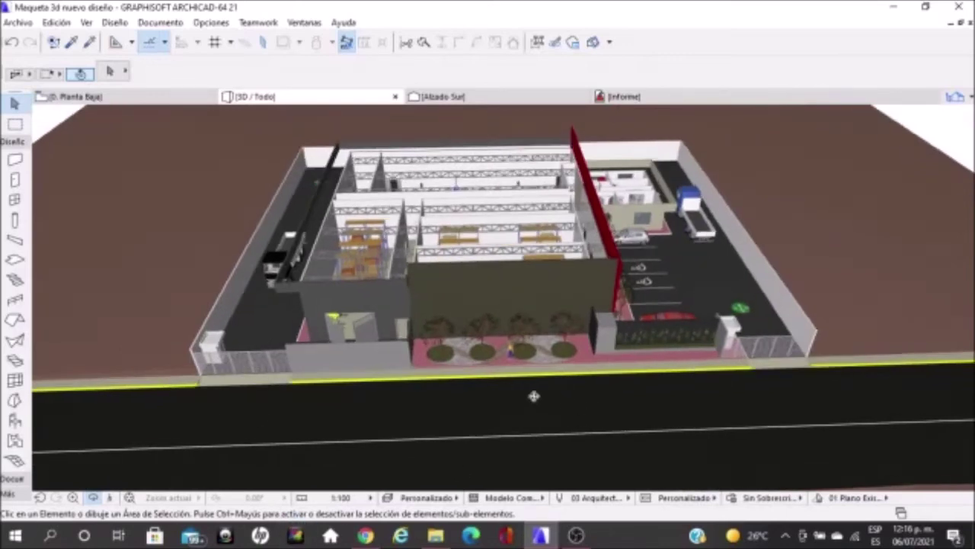
pyautogui.scroll(2, 613, 389)
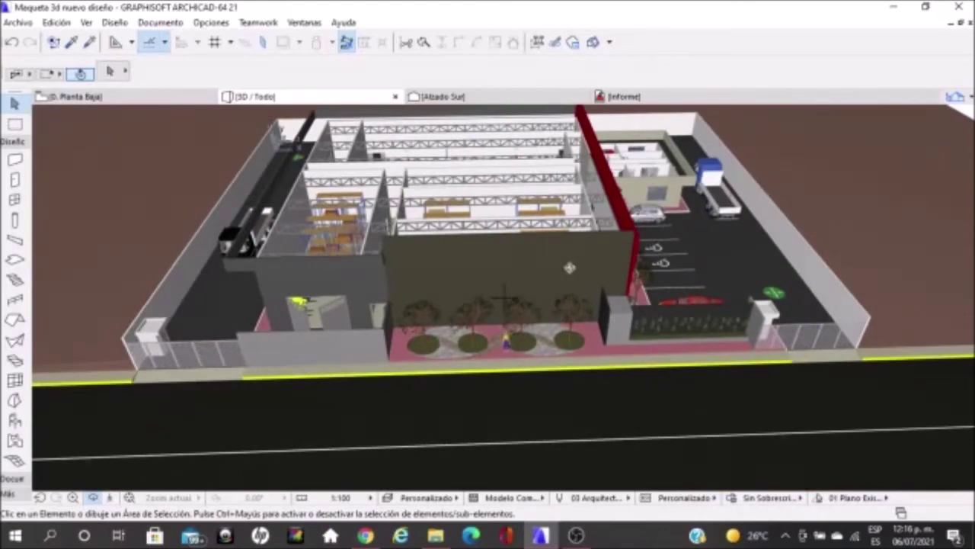
pyautogui.keyDown('shift'); pyautogui.moveTo(547, 248); pyautogui.dragTo(603, 295, button='middle'); pyautogui.keyUp('shift')
pyautogui.moveTo(611, 247)
pyautogui.keyDown('shift'); pyautogui.mouseDown(button='middle')
pyautogui.moveTo(594, 241)
pyautogui.moveTo(474, 263)
pyautogui.mouseUp(button='middle'); pyautogui.keyUp('shift')
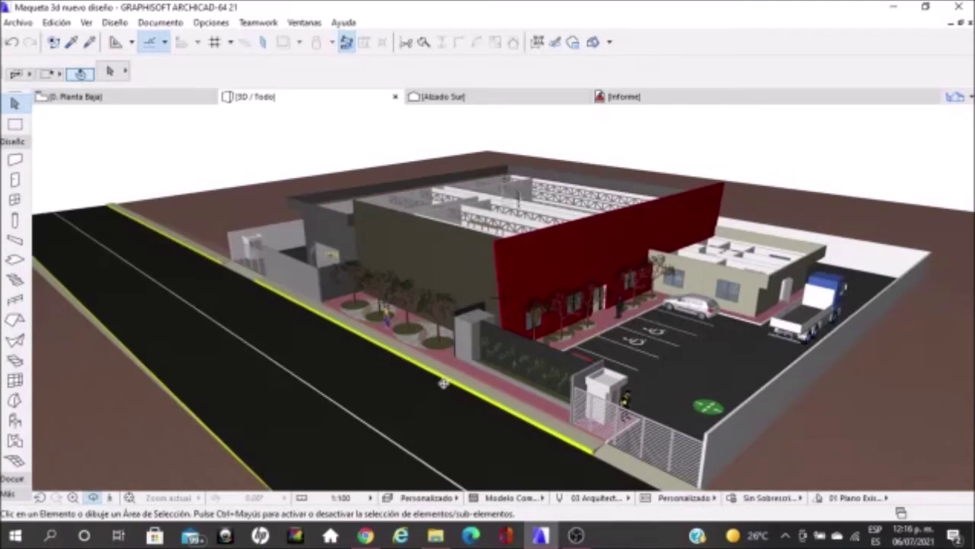
# - Undo the roof deletion with Ctrl+Z to restore both roof slabs, then deselect
pyautogui.hotkey('ctrl', 'z')
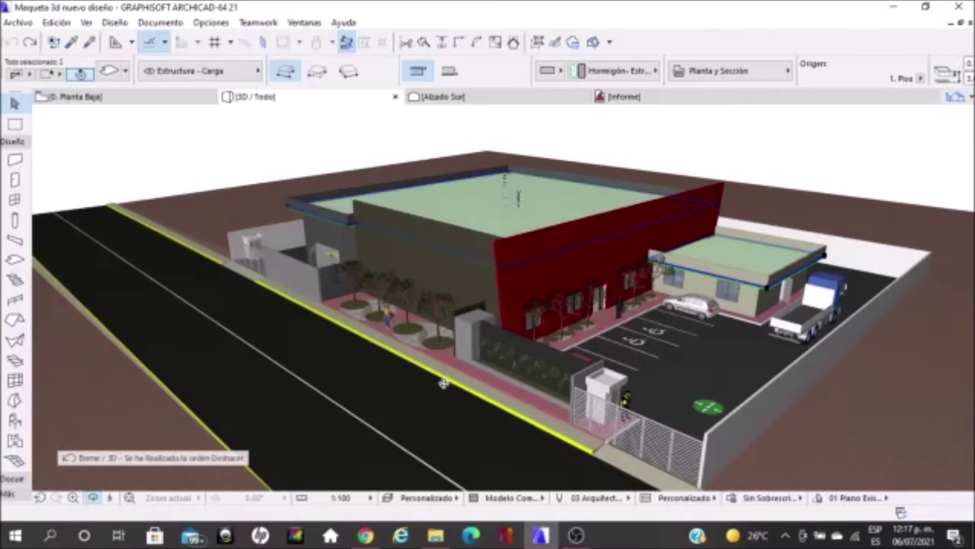
pyautogui.press('Escape')
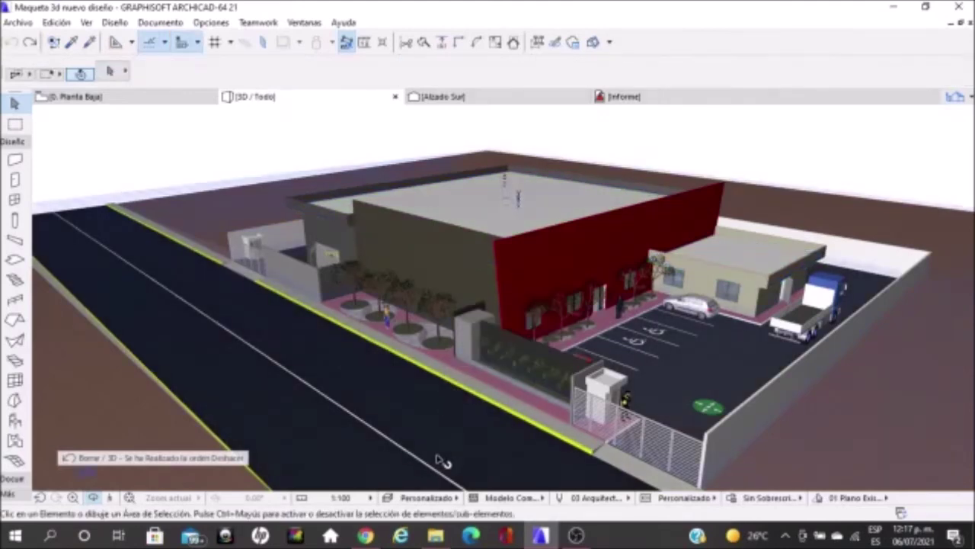